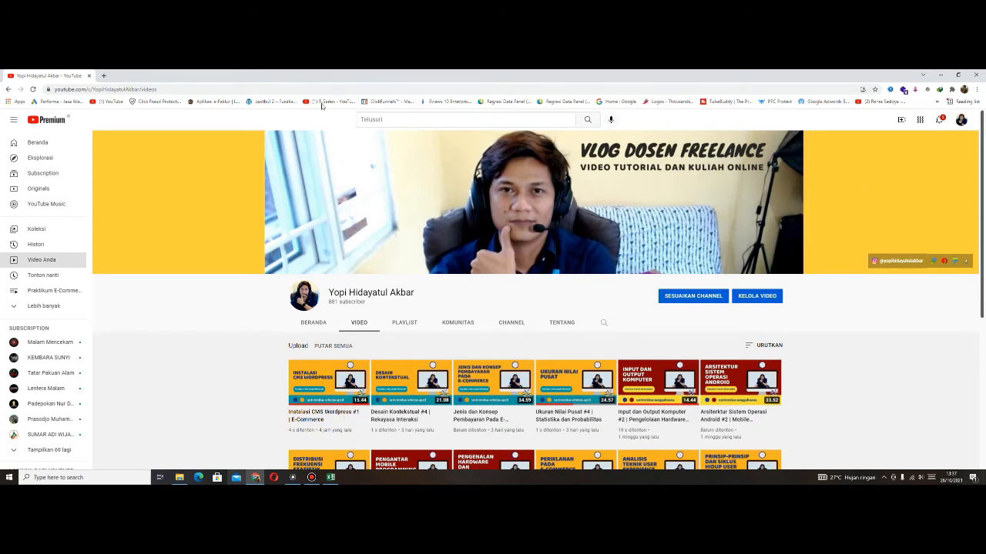
- Open google.com in a new browser tab, and return to the YouTube channel page
left_click(103, 76)
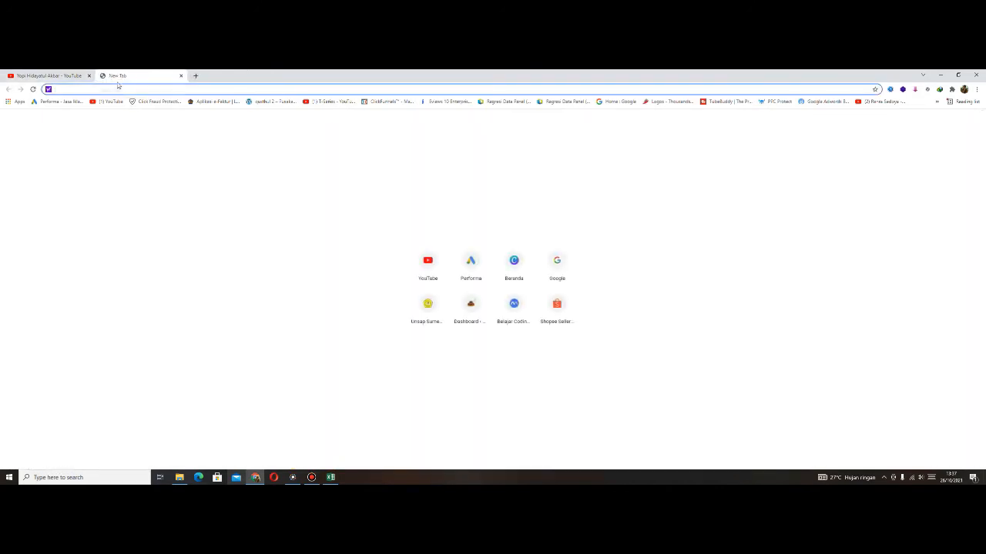
type("google.com")
key("Return")
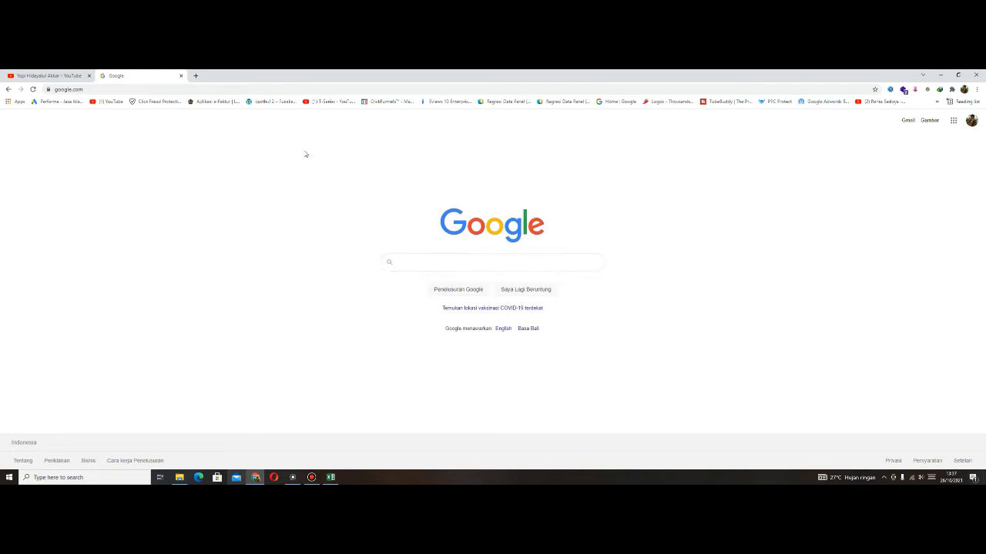
left_click(54, 75)
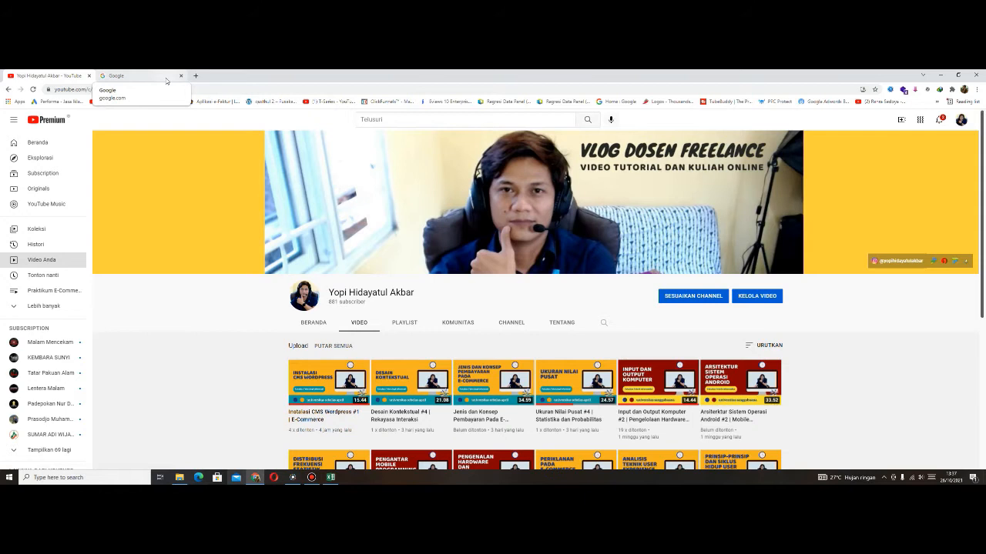
- Launch IBM SPSS Statistics 23 and start a new dataset
left_click(72, 477)
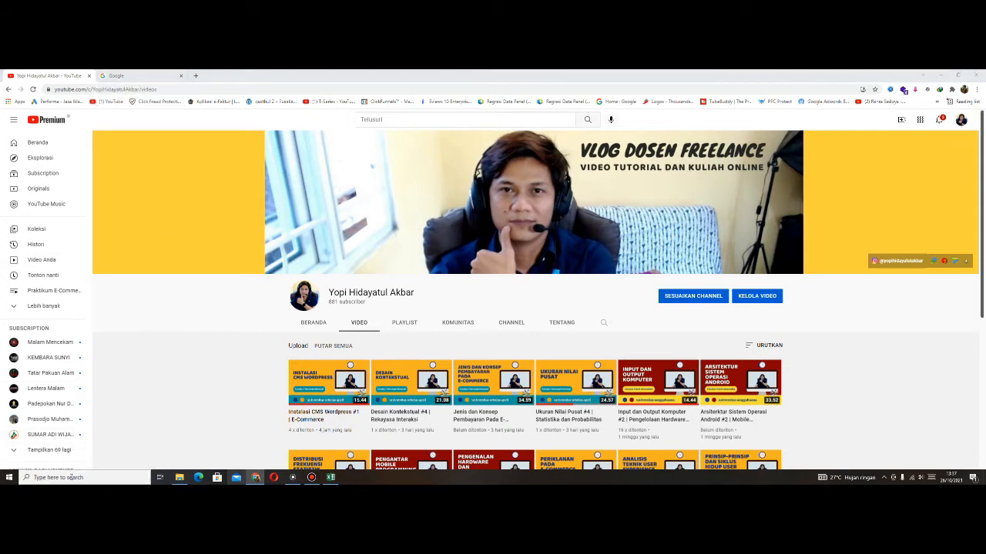
type("spss")
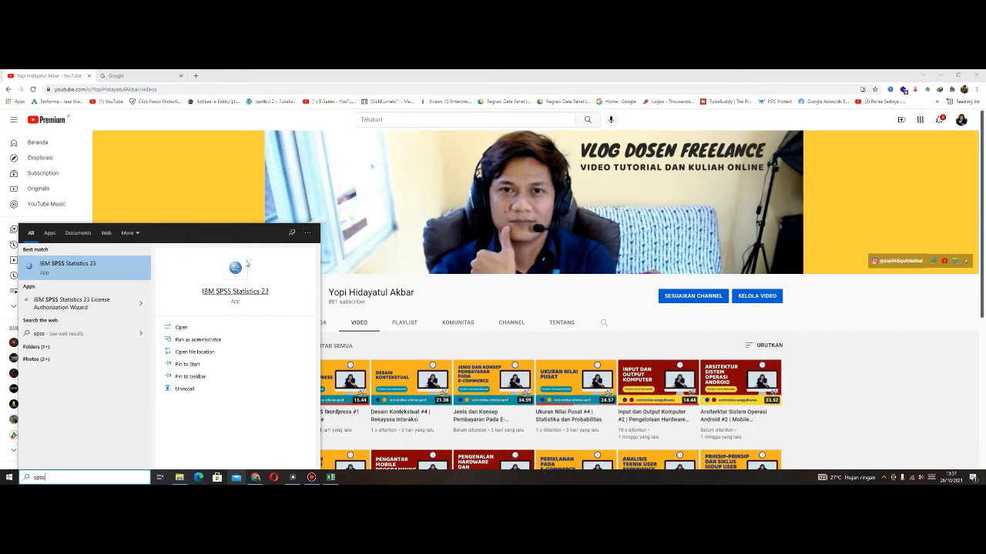
left_click(82, 264)
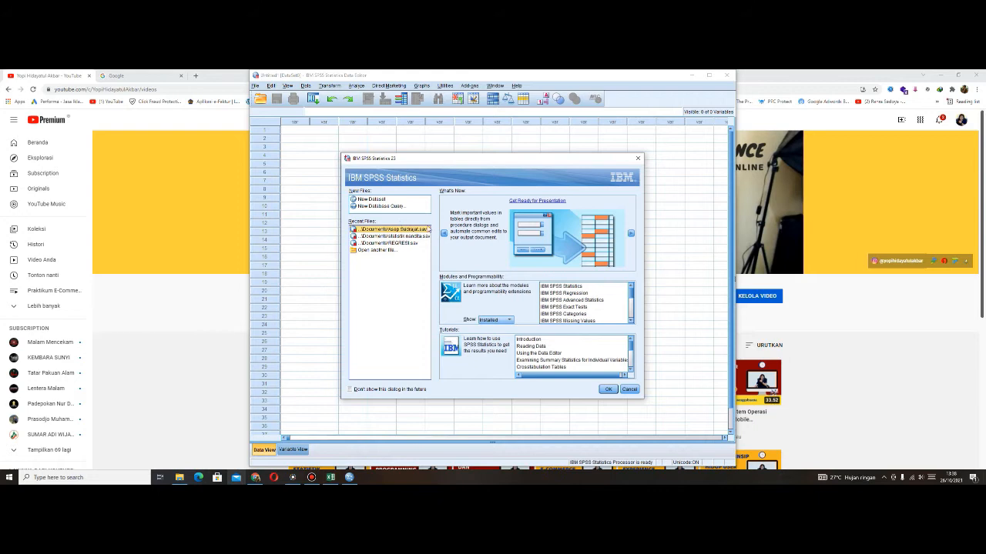
left_click(378, 199)
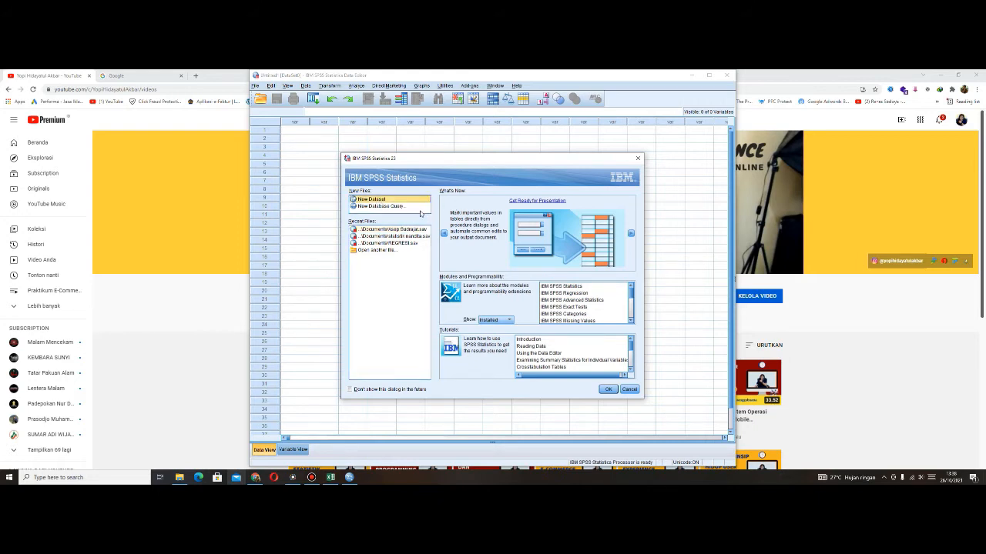
left_click(614, 391)
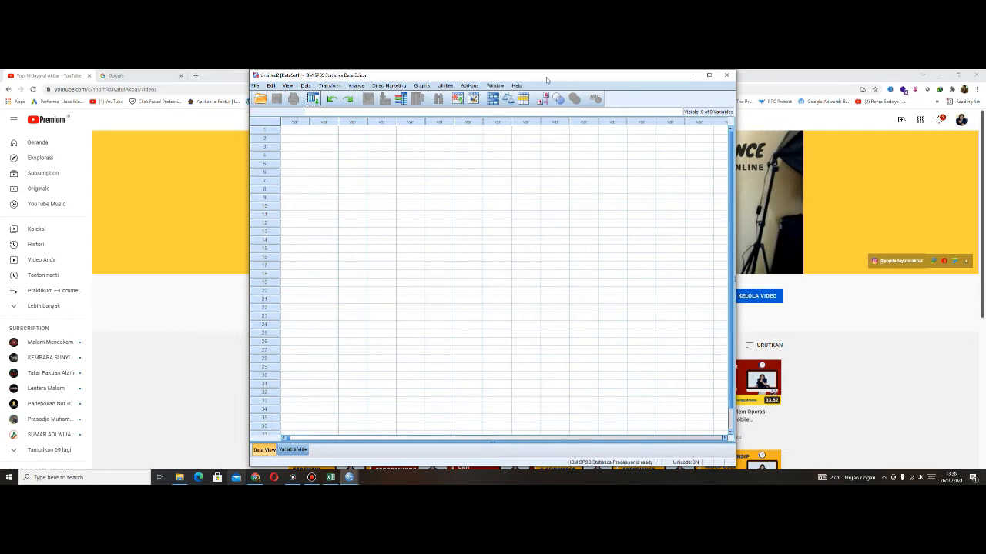
- Arrange the SPSS Data Editor and the output viewer windows side by side
left_click_drag(547, 80, 299, 85)
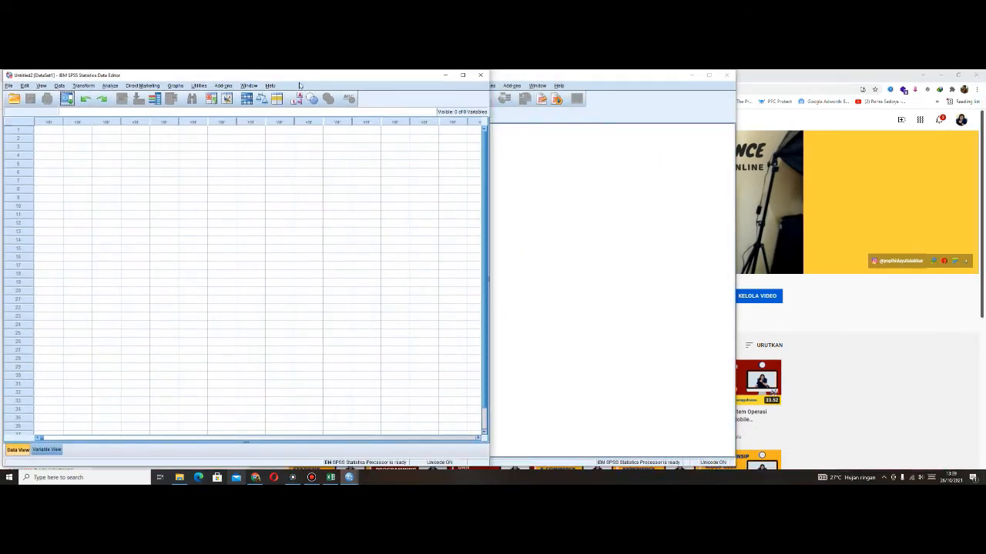
left_click(504, 80)
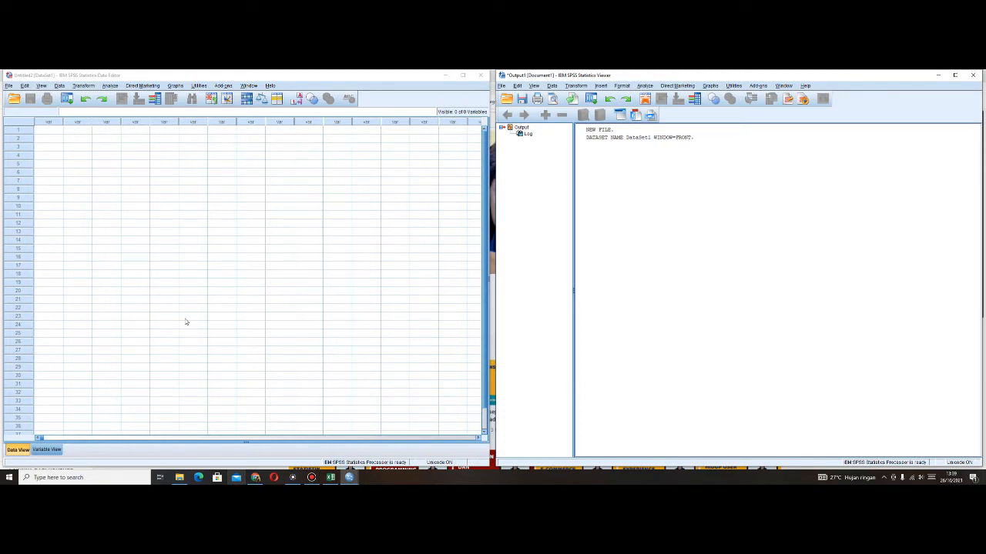
left_click(137, 191)
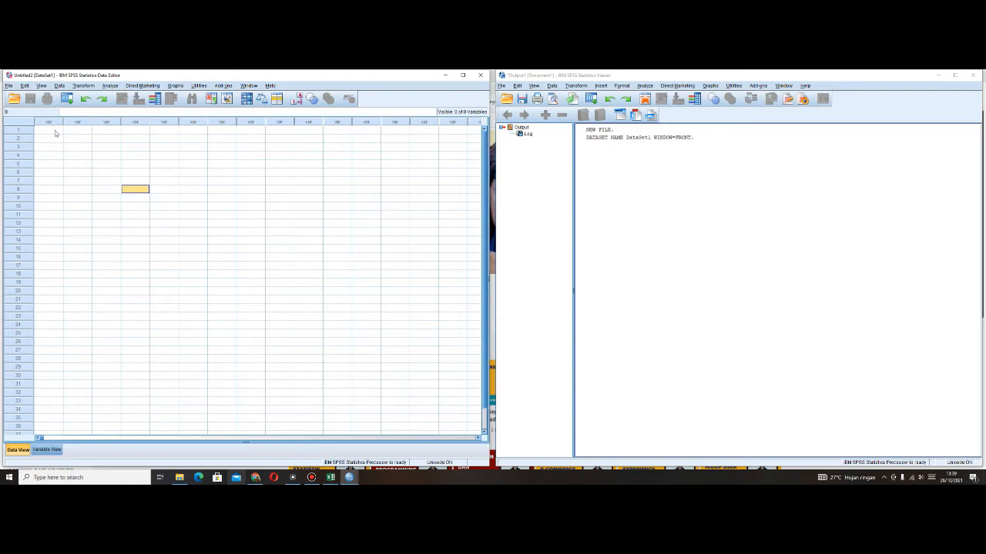
left_click(14, 87)
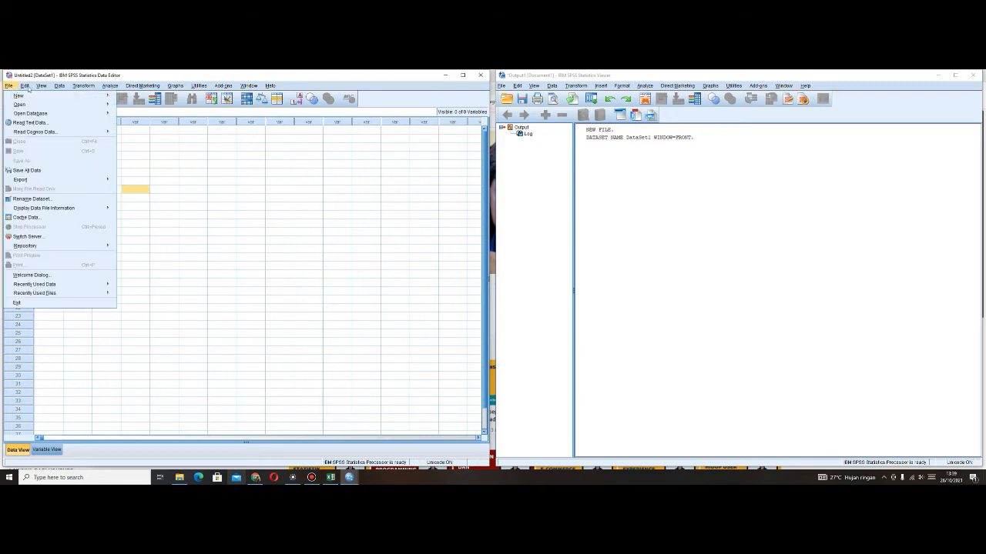
mouse_move(40, 86)
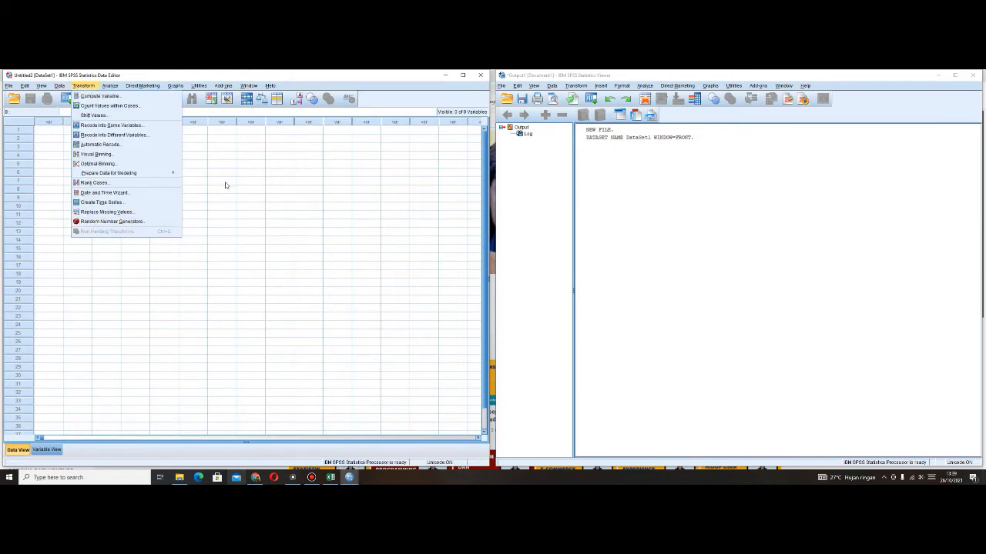
left_click(221, 232)
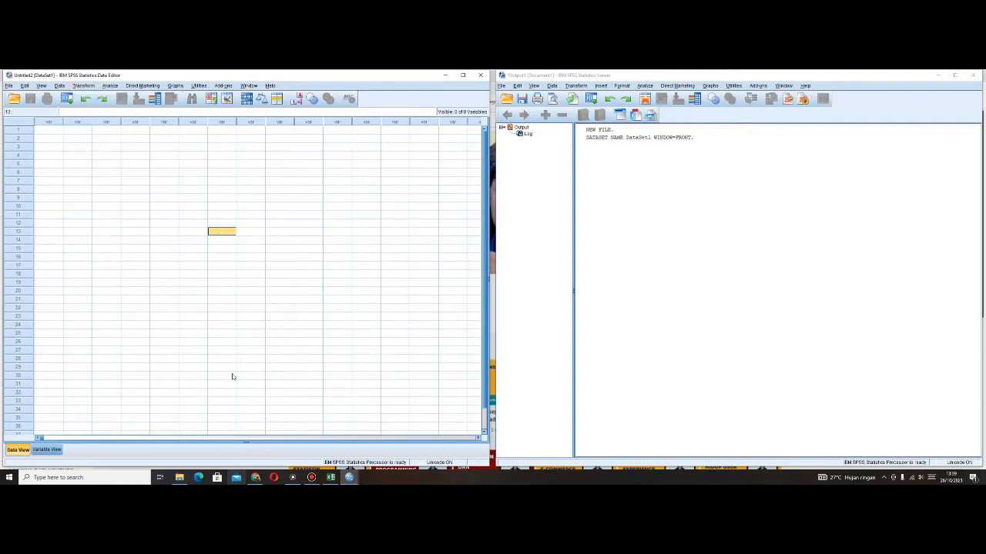
- Transfer the copied scores and JML totals from the Excel sheet X1 into the empty SPSS dataset, starting at row 1 of the first variable
key("alt+Tab")
key("ctrl+v")
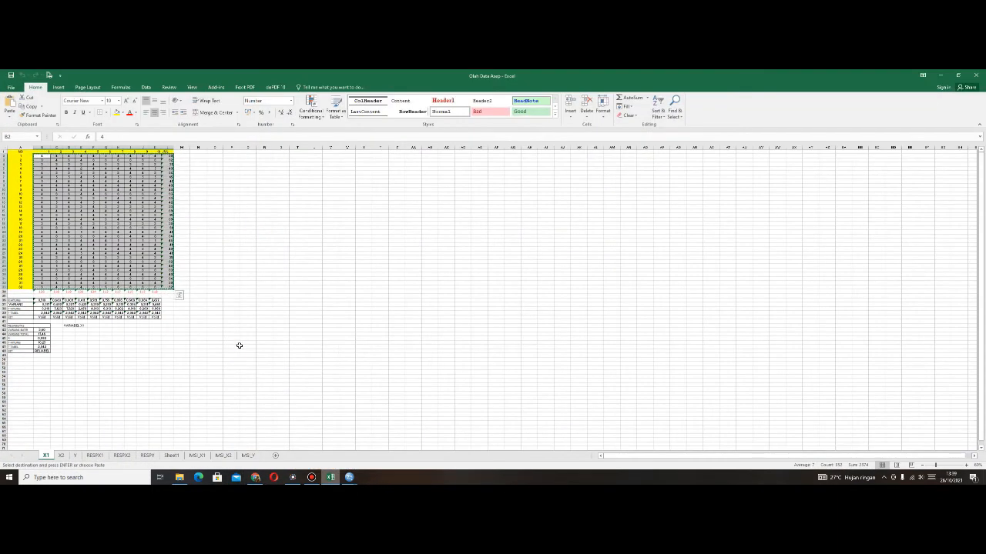
left_click(349, 478)
left_click(372, 450)
mouse_move(349, 477)
left_click(348, 447)
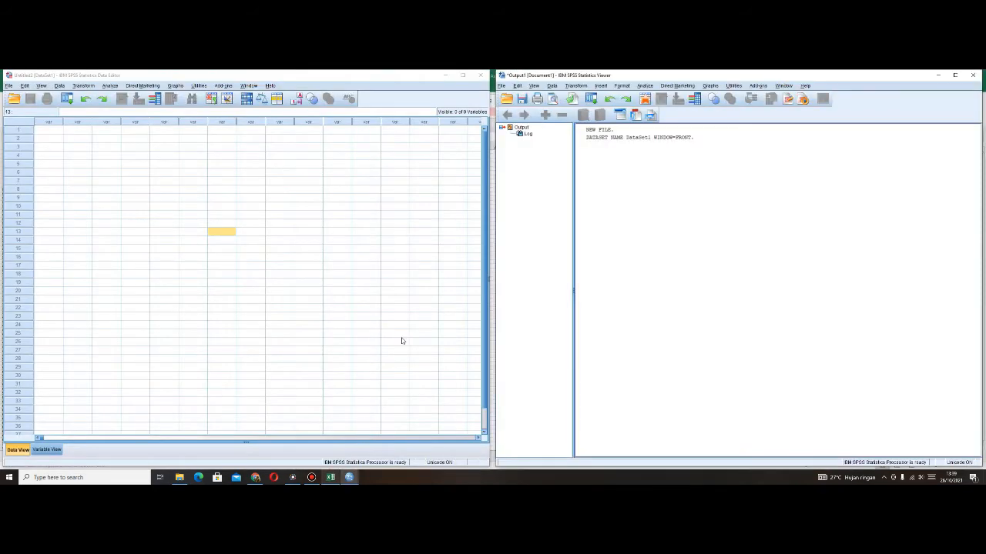
left_click(58, 129)
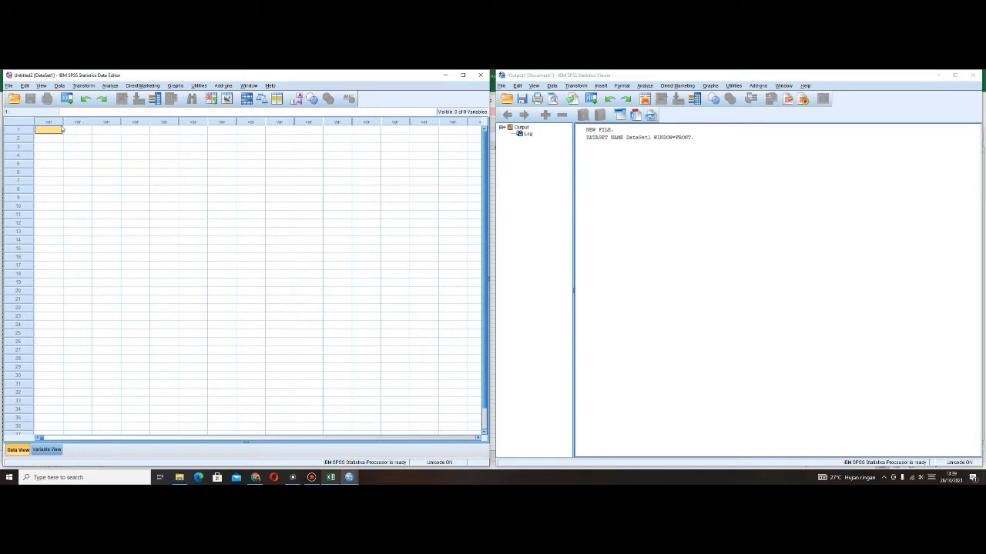
type("4.00\t4.00\t4.00\t4.00\t4.00\t3.00\t4.00\t4.00\t4.00\t4.00\t39.00 3.00\t4.00\t3.00\t4.00\t3.00\t3.00\t3.00\t3.00\t3.00\t3.00\t32.00 3.00\t3.00\t3.00\t4.00\t3.00\t3.00\t3.00\t3.00\t3.00\t3.00\t31.00 5.00\t4.00\t4.00\t2.00\t4.00\t4.00\t4.00\t4.00\t4.00\t5.00\t40.00 4.00\t3.00\t3.00\t3.00\t3.00\t4.00\t3.00\t3.00\t4.00\t4.00\t34.00 4.00\t5.00\t5.00\t4.00\t5.00\t4.00\t5.00\t3.00\t5.00\t5.00\t45.00 5.00\t4.00\t4.00\t4.00\t4.00\t4.00\t4.00\t4.00\t4.00\t4.00\t41.00 4.00\t4.00\t4.00\t4.00\t4.00\t4.00\t4.00\t4.00\t4.00\t4.00\t40.00 4.00\t4.00\t4.00\t4.00\t4.00\t4.00\t4.00\t4.00\t4.00\t4.00\t40.00 4.00\t3.00\t3.00\t4.00\t4.00\t3.00\t3.00\t3.00\t3.00\t3.00\t33.00 3.00\t3.00\t3.00\t4.00\t4.00\t3.00\t3.00\t3.00\t3.00\t4.00\t33.00 4.00\t5.00\t4.00\t4.00\t5.00\t4.00\t4.00\t4.00\t4.00\t4.00\t42.00 4.00\t3.00\t4.00\t3.00\t4.00\t3.00\t3.00\t3.00\t3.00\t3.00\t33.00 4.00\t4.00\t4.00\t4.00\t4.00\t4.00\t4.00\t3.00\t4.00\t4.00\t39.00 5.00\t3.00\t3.00\t5.00\t4.00\t3.00\t3.00\t3.00\t3.00\t3.00\t35.00 4.00\t4.00\t4.00\t4.00\t4.00\t4.00\t4.00\t3.00\t4.00\t4.00\t39.00 3.00\t4.00\t3.00\t4.00\t3.00\t3.00\t3.00\t3.00\t3.00\t3.00\t32.00 3.00\t3.00\t3.00\t3.00\t4.00\t3.00\t3.00\t3.00\t3.00\t3.00\t31.00 4.00\t4.00\t4.00\t5.00\t3.00\t4.00\t4.00\t4.00\t4.00\t5.00\t41.00 4.00\t3.00\t3.00\t3.00\t3.00\t4.00\t4.00\t3.00\t4.00\t3.00\t34.00 4.00\t3.00\t5.00\t4.00\t4.00\t4.00\t5.00\t5.00\t5.00\t5.00\t44.00 5.00\t4.00\t4.00\t4.00\t4.00\t4.00\t4.00\t4.00\t4.00\t4.00\t41.00 4.00\t4.00\t4.00\t4.00\t5.00\t4.00\t4.00\t4.00\t3.00\t4.00\t40.00 4.00\t4.00\t4.00\t5.00\t4.00\t4.00\t4.00\t4.00\t4.00\t4.00\t41.00 4.00\t3.00\t4.00\t4.00\t3.00\t4.00\t3.00\t3.00\t3.00\t4.00\t35.00 3.00\t3.00\t4.00\t3.00\t3.00\t4.00\t3.00\t3.00\t3.00\t3.00\t32.00 4.00\t5.00\t4.00\t4.00\t5.00\t4.00\t4.00\t4.00\t4.00\t4.00\t42.00 4.00\t3.00\t3.00\t3.00\t4.00\t3.00\t3.00\t3.00\t3.00\t4.00\t33.00 4.00\t4.00\t4.00\t4.00\t4.00\t4.00\t4.00\t4.00\t4.00\t4.00\t40.00 5.00\t3.00\t3.00\t3.00\t3.00\t4.00\t3.00\t3.00\t3.00\t4.00\t34.00 4.00\t4.00\t3.00\t4.00\t4.00\t4.00\t4.00\t4.00\t4.00\t4.00\t39.00 3.00\t4.00\t3.00\t4.00\t3.00\t3.00\t3.00\t3.00\t3.00\t3.00\t32.00")
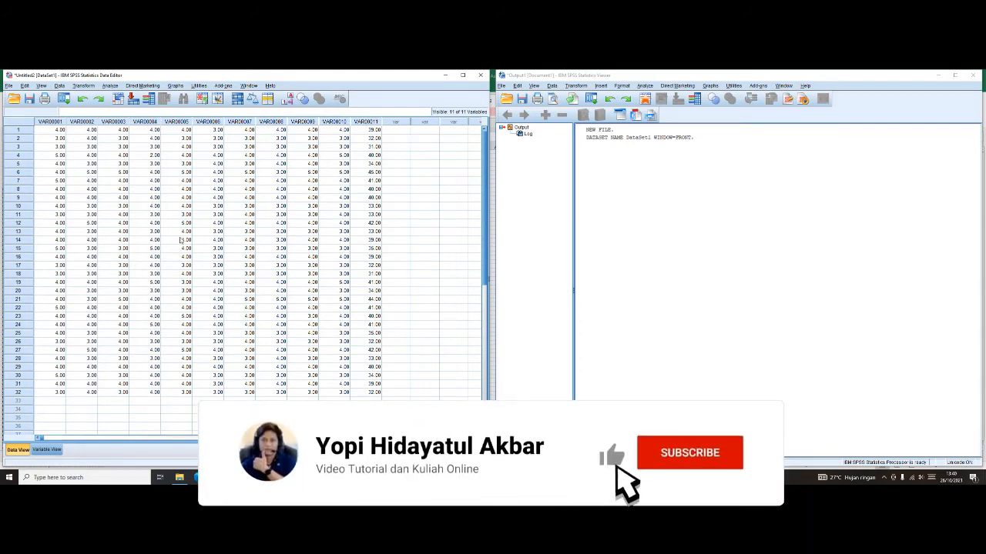
- Rename the eleven variables in order as P1, P2, P3, P4, P5, P6, P7, P8, P9, P10 and JML
left_click(54, 454)
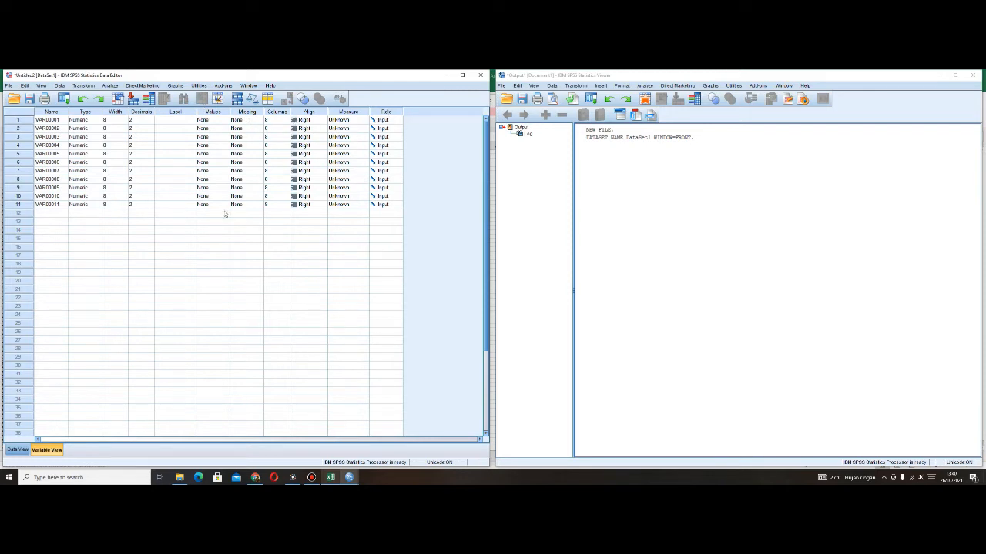
left_click(59, 122)
left_click(58, 121)
double_click(59, 122)
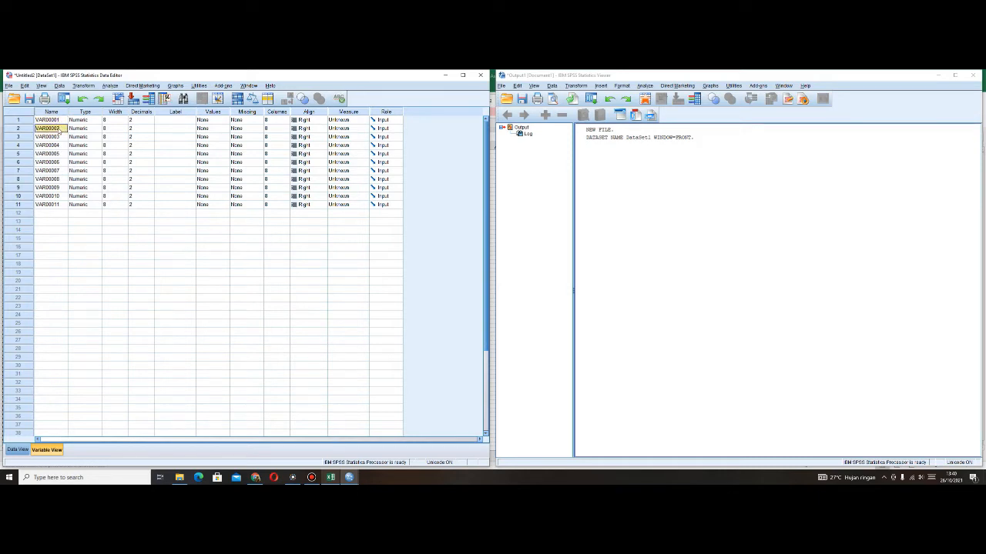
type("F")
type("1")
key("Return")
type("P2")
key("Return")
type("P3")
key("Return")
type("P4")
key("Return")
type("P5")
key("Return")
type("P6")
key("Return")
type("P7")
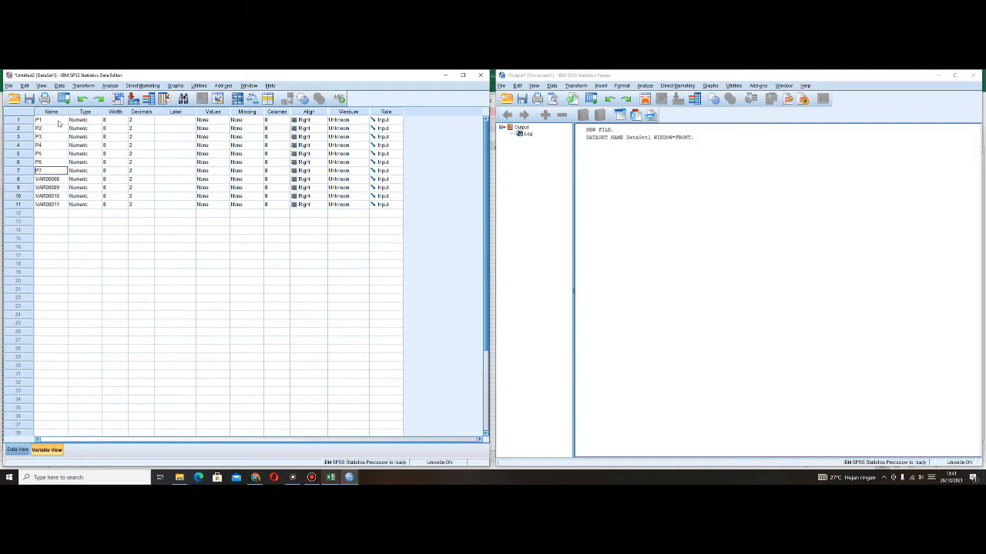
key("Return")
type("P8")
key("Return")
type("P9")
key("Return")
type("P20")
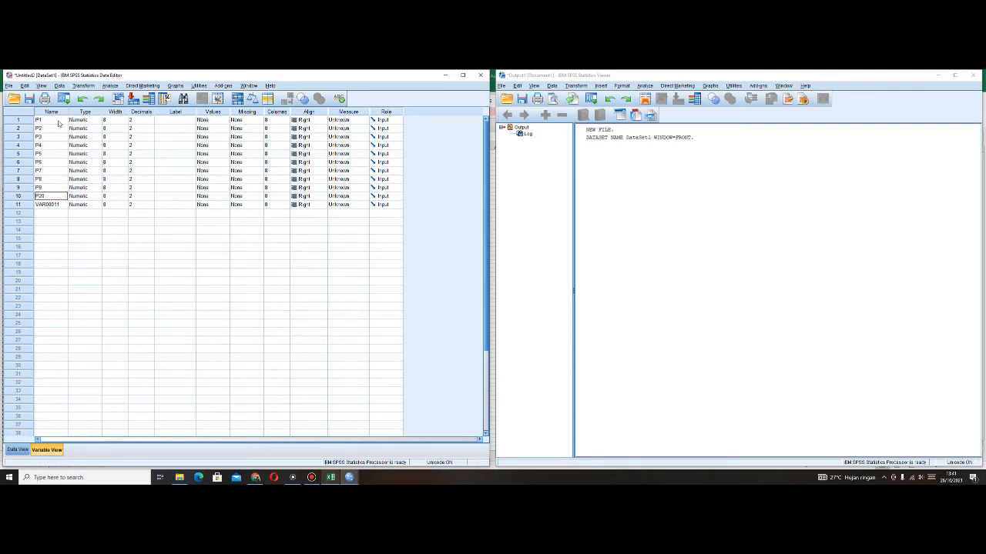
type("0")
key("Return")
type("JML")
- Compare the column headings of the Excel sheet X1 at a readable size with the variable names in the SPSS Data Editor
left_click(331, 478)
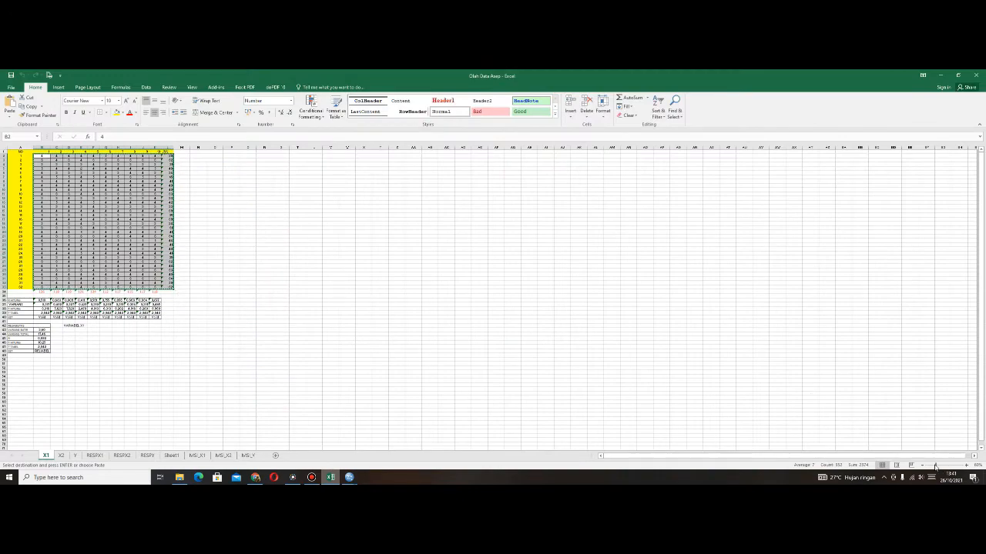
left_click_drag(934, 465, 946, 466)
scroll(623, 301, "up", 1)
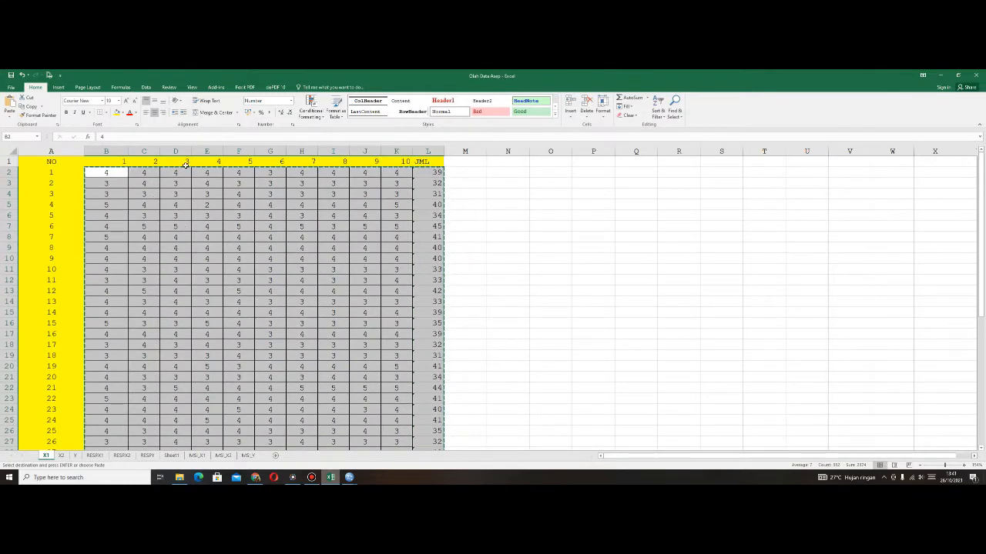
left_click(508, 214)
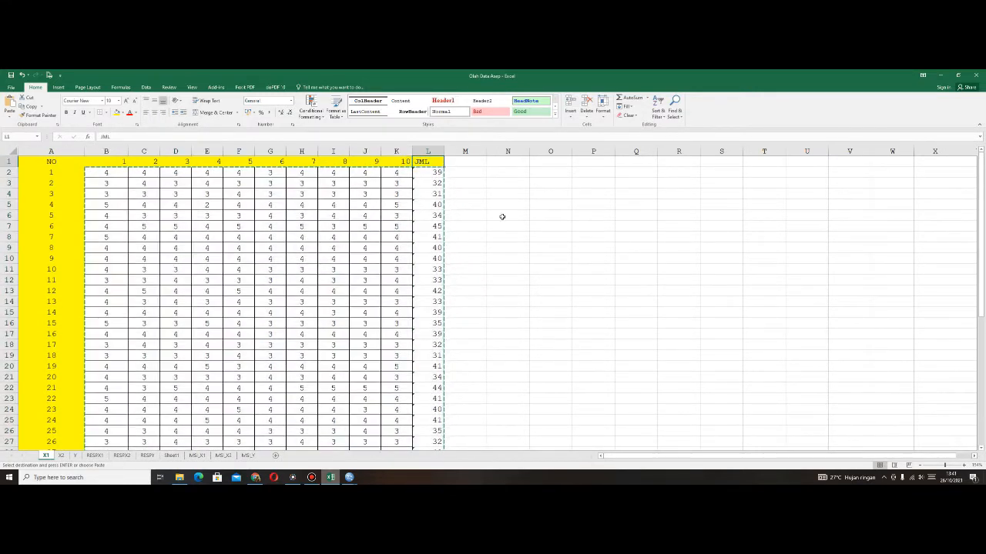
left_click(349, 478)
left_click(327, 452)
left_click(349, 477)
left_click(373, 453)
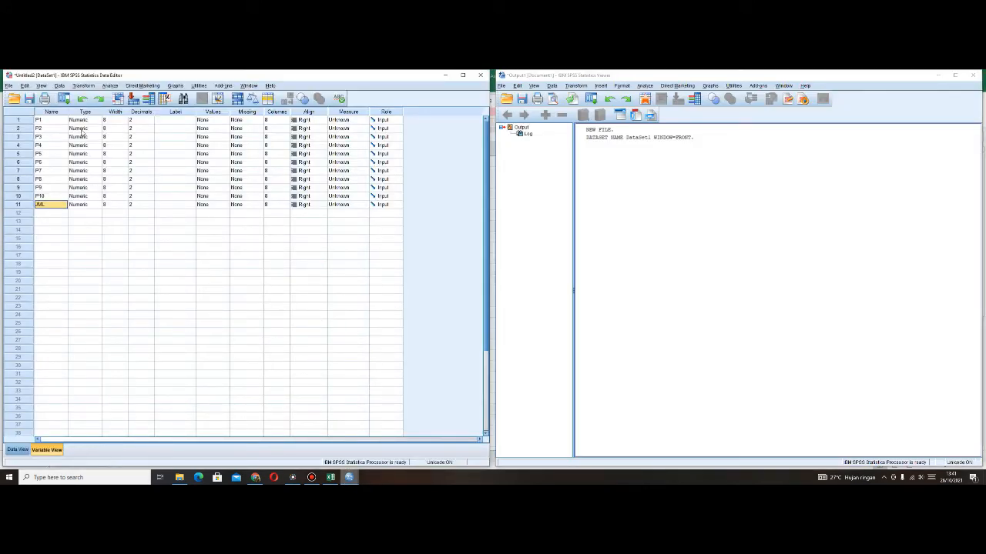
left_click(56, 120)
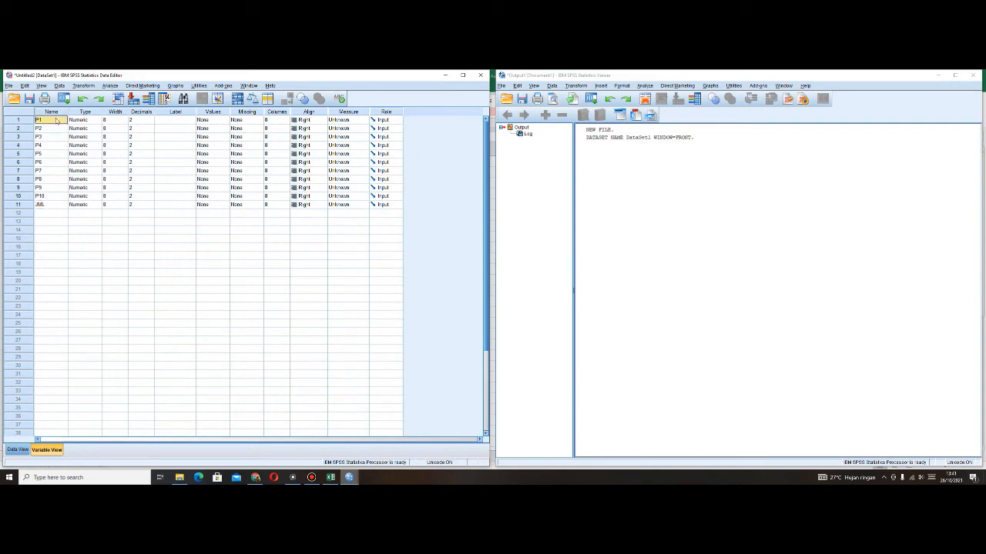
left_click(54, 128)
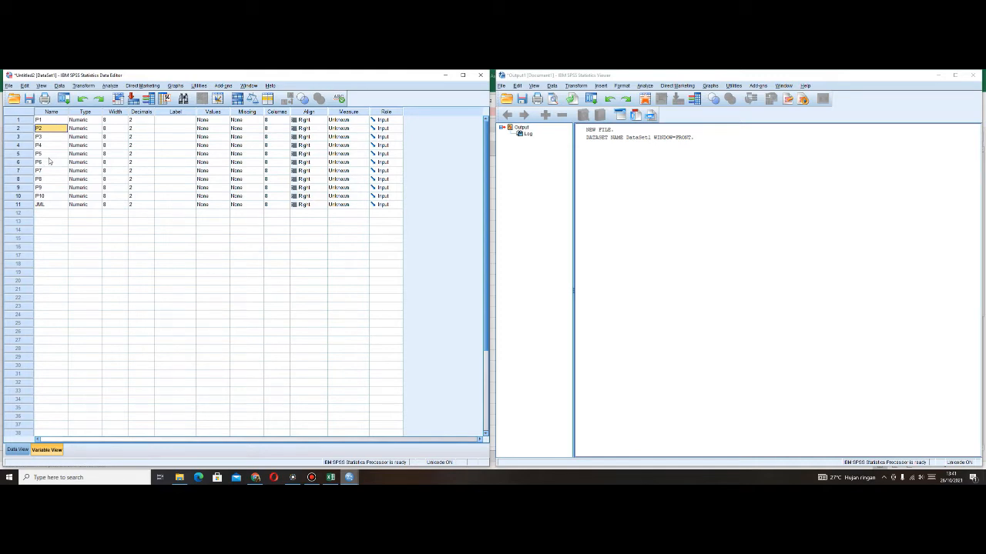
- Examine the variable type options for P1, trying Comma, Date, Dollar, Custom currency and String, and cancel the dialog
left_click(84, 121)
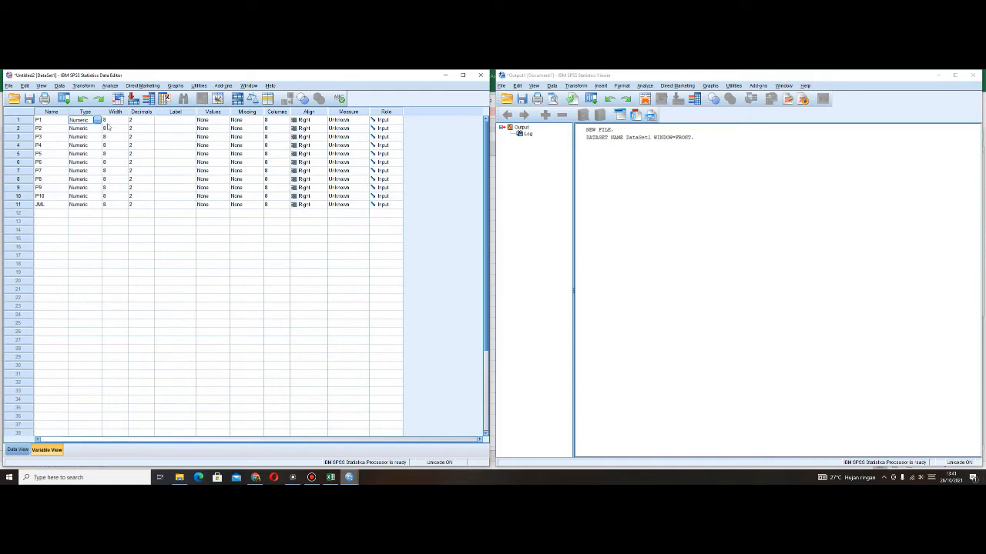
left_click(97, 121)
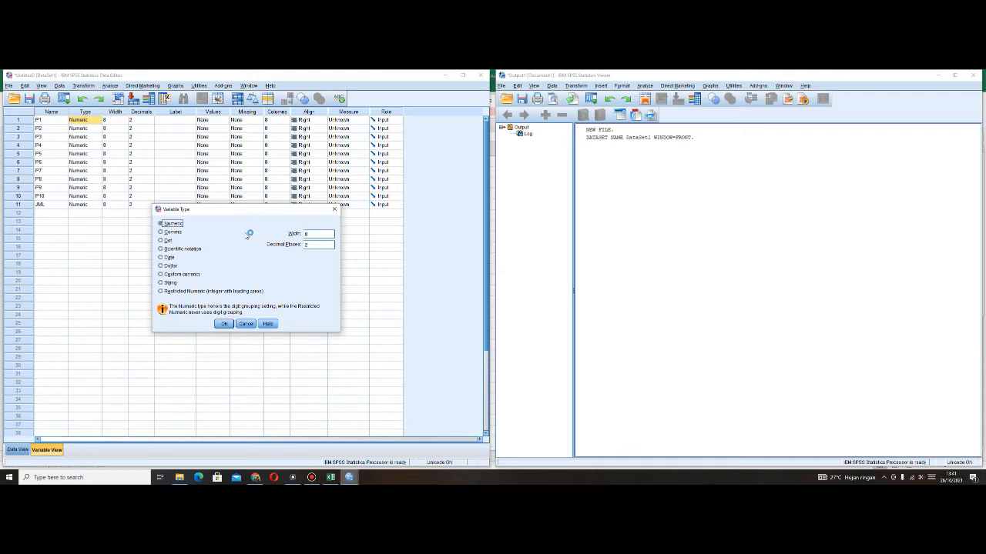
left_click(171, 231)
left_click(171, 258)
left_click(170, 266)
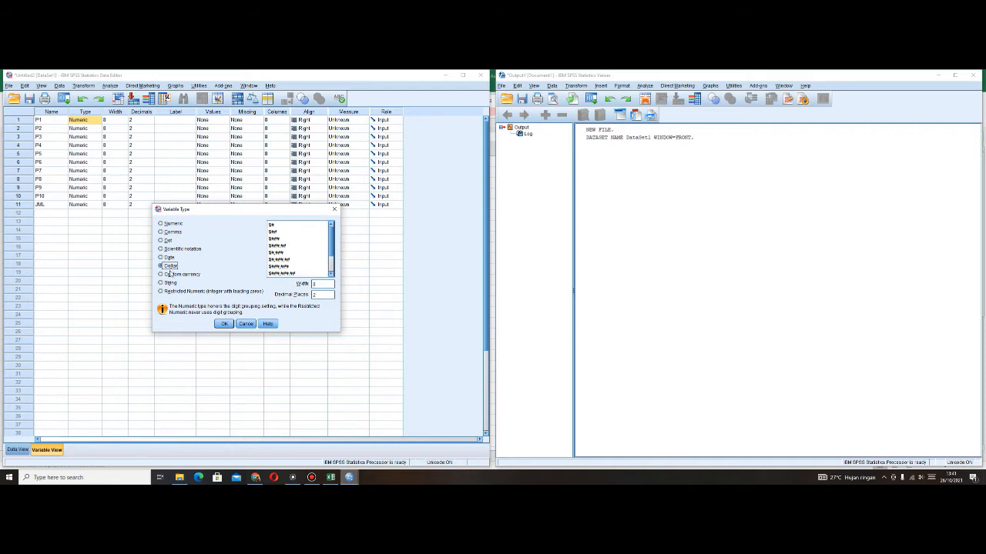
left_click(171, 274)
left_click(170, 283)
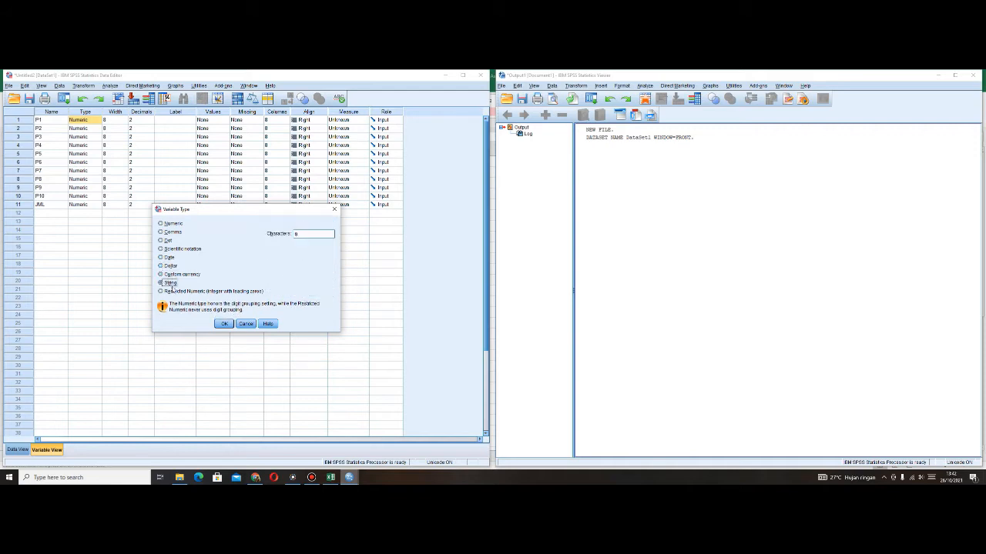
left_click(242, 325)
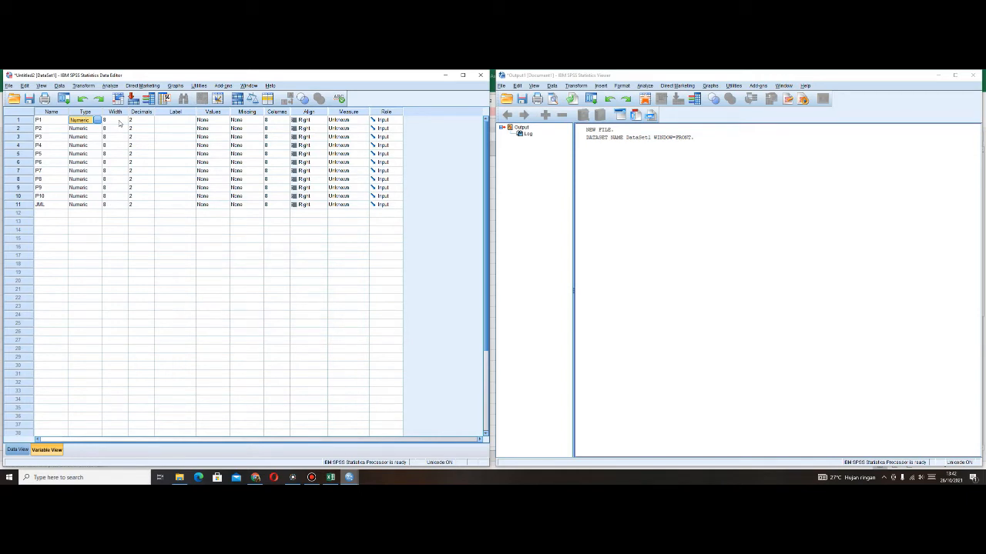
left_click(172, 121)
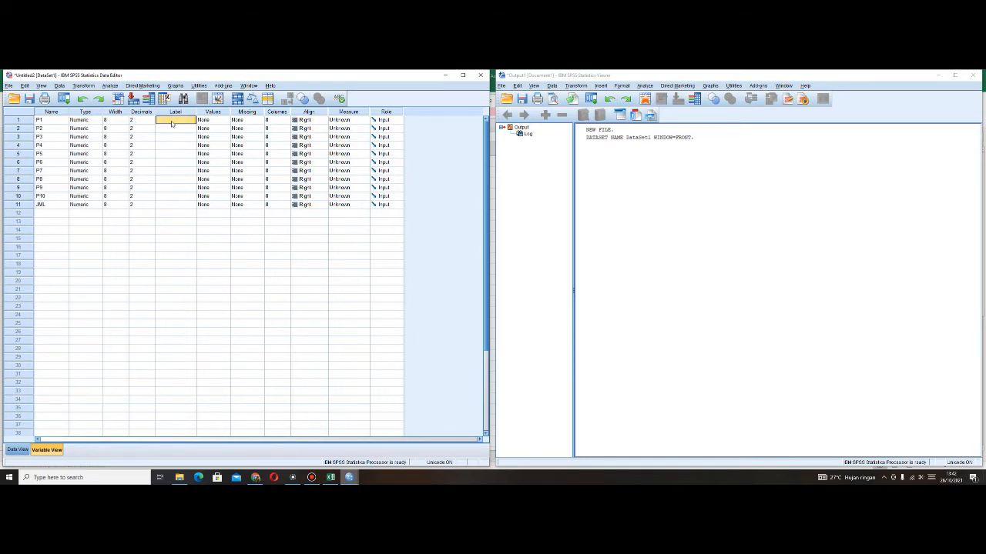
- Define a value label for P1 so that value 1 stands for "Sangat Tidak Setuju"
left_click(226, 122)
left_click(227, 122)
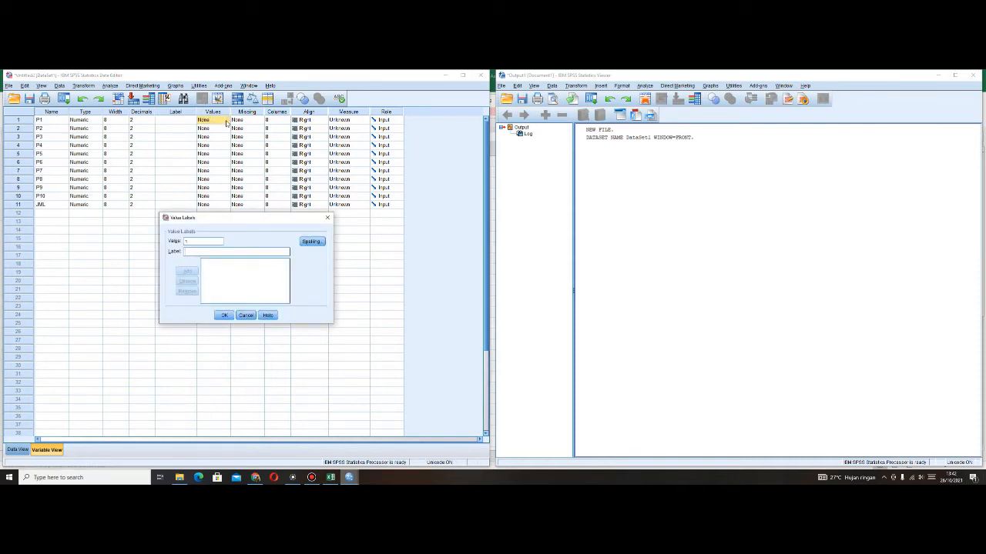
type("sANGAT")
key("BackSpace")
key("BackSpace")
key("BackSpace")
key("BackSpace")
key("BackSpace")
key("BackSpace")
key("BackSpace")
type("Sangat Tidak Setu")
left_click(187, 271)
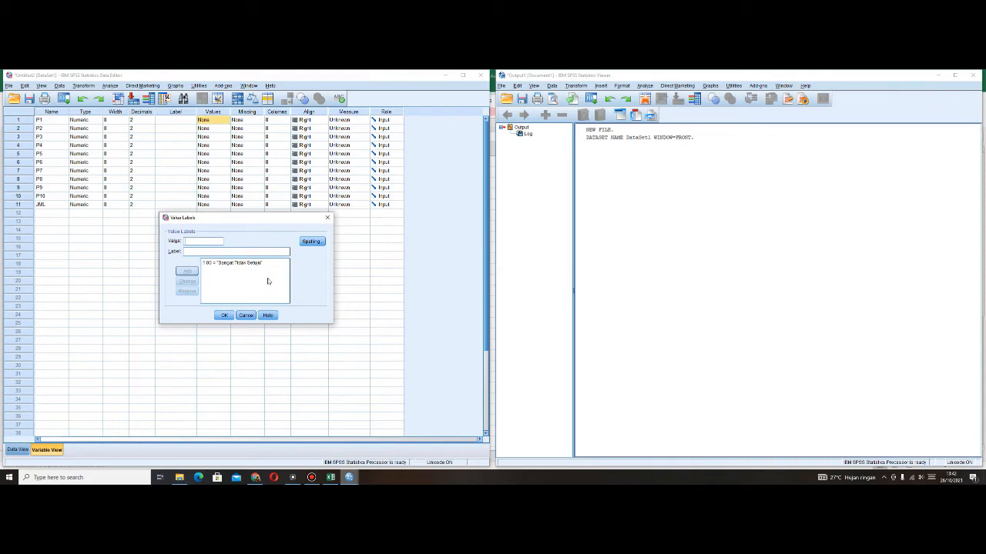
left_click(227, 264)
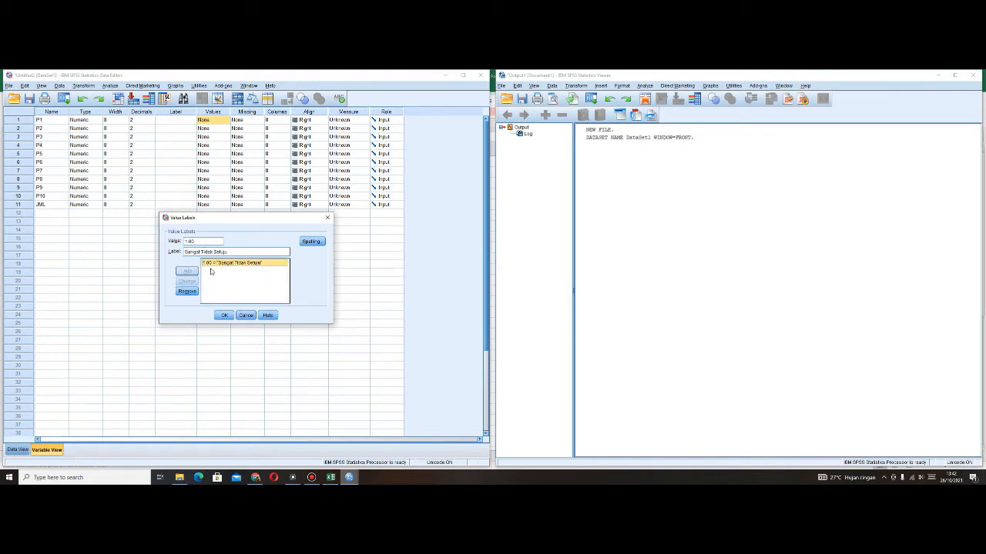
left_click(223, 315)
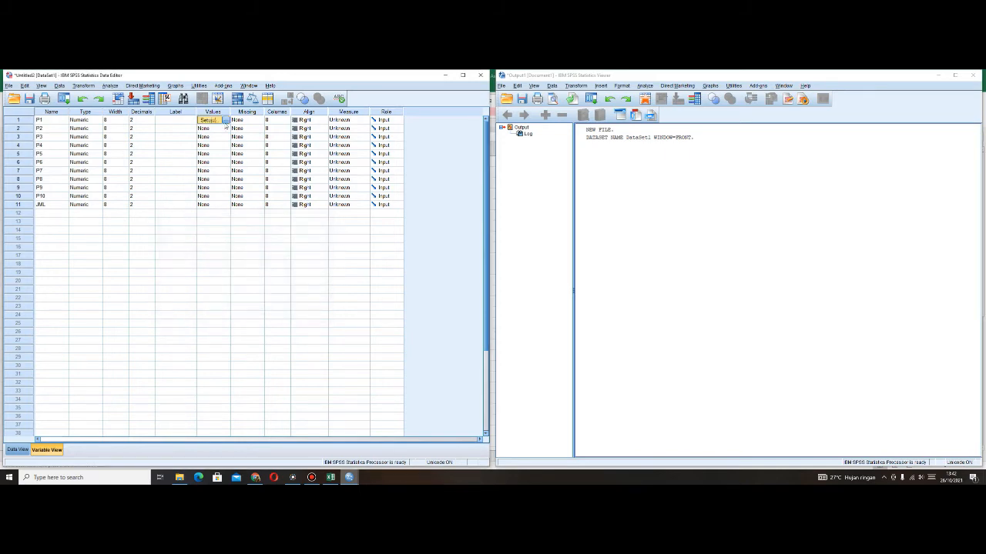
- Review P1's value labels and its missing-values options, cancelling both dialogs
left_click(214, 128)
left_click(214, 120)
left_click(225, 120)
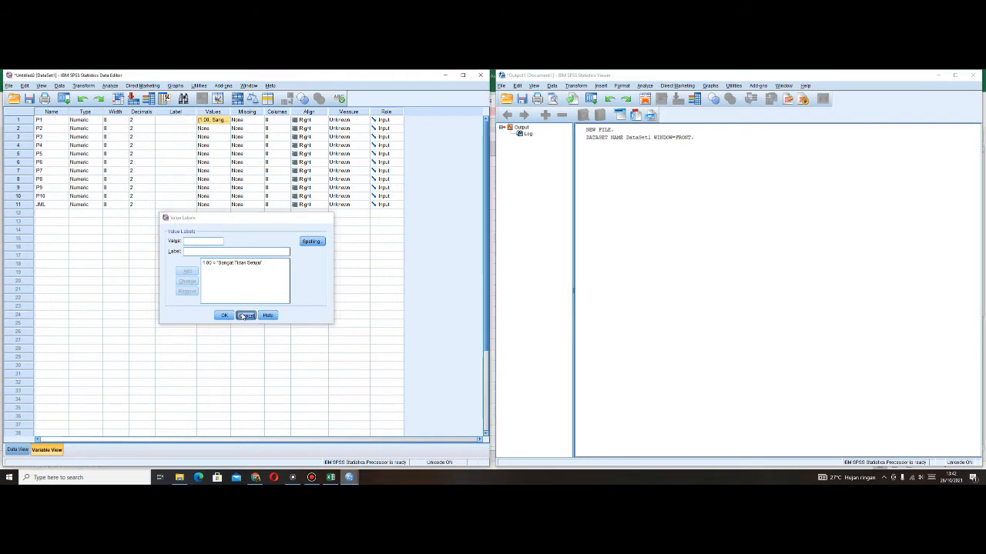
left_click(245, 316)
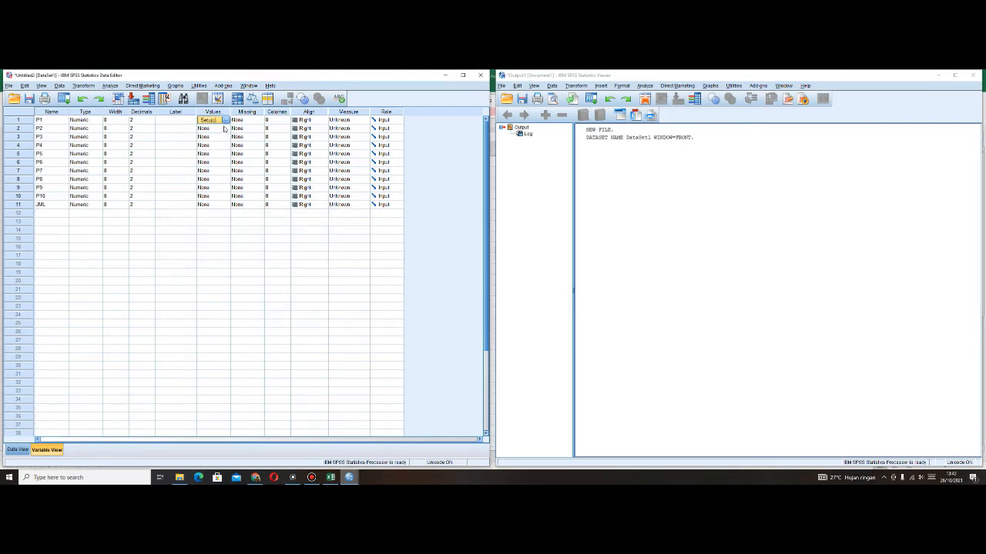
left_click(259, 121)
left_click(259, 121)
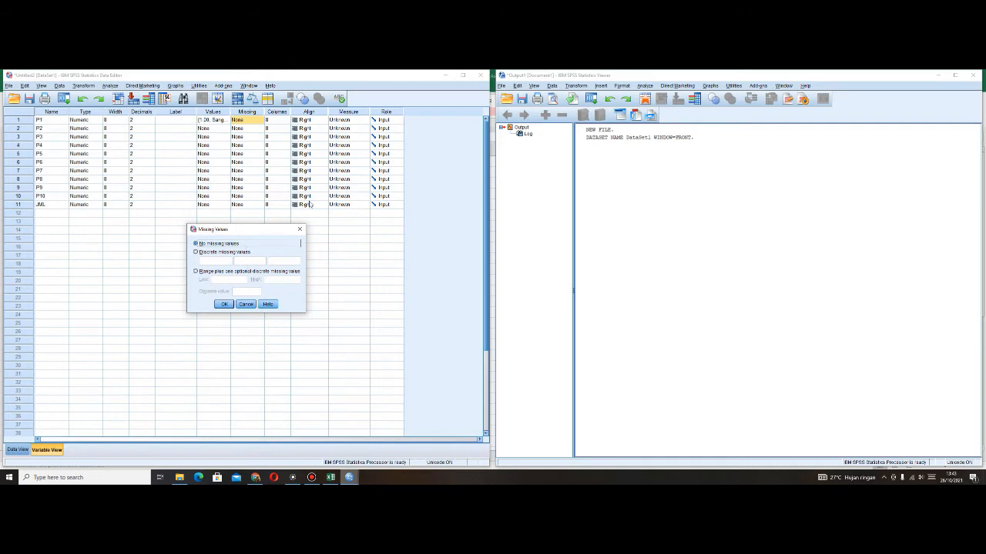
left_click(245, 304)
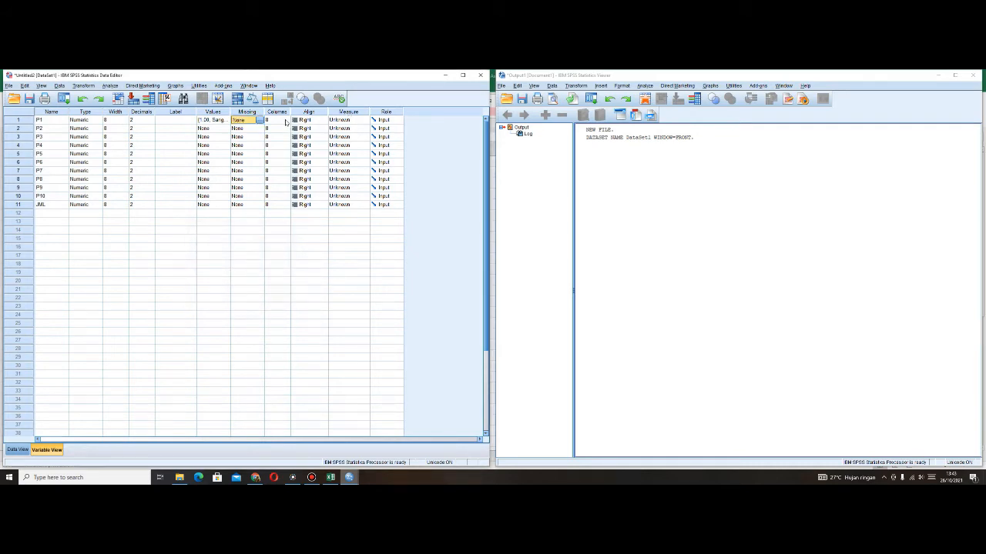
- Set P1's measurement level to Scale and look through its alignment and role choices
left_click(321, 121)
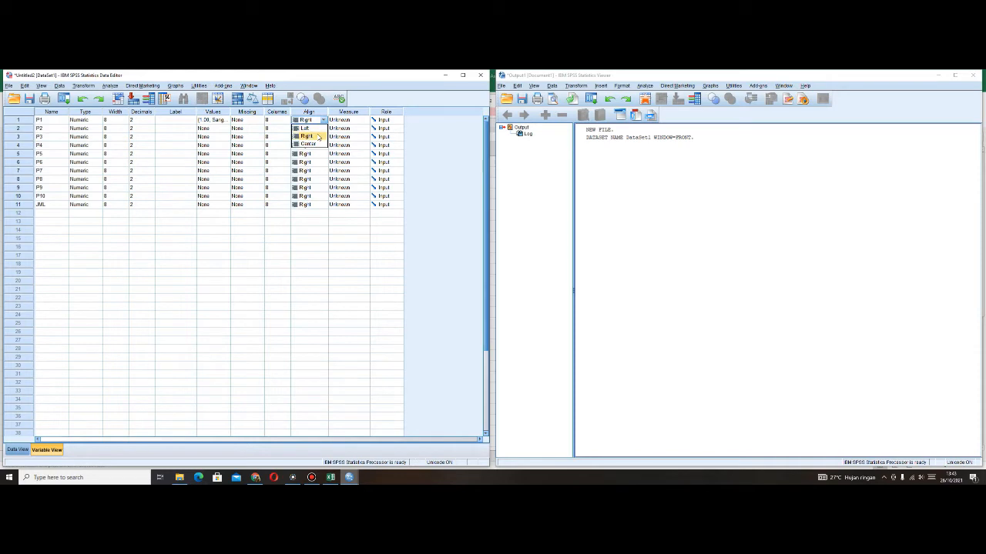
left_click(355, 122)
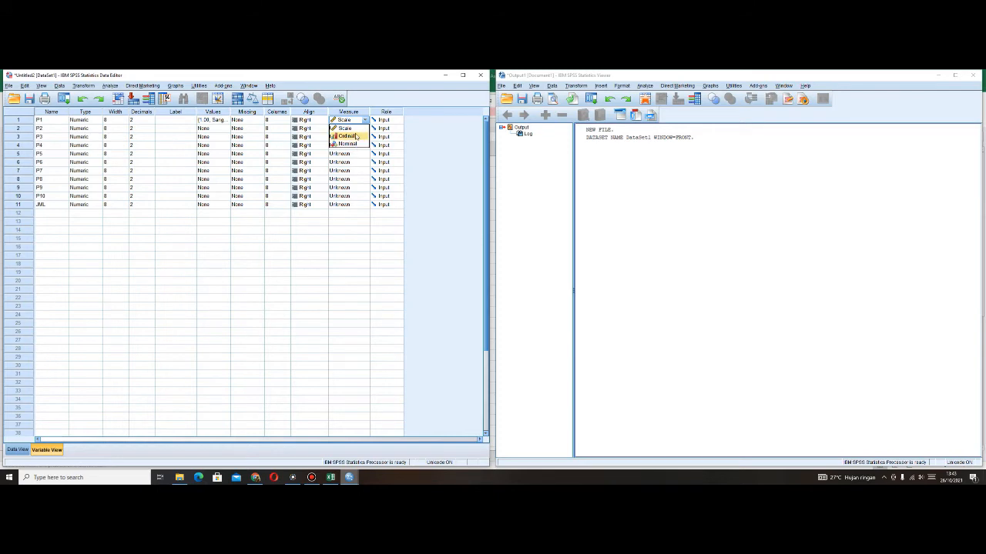
left_click(380, 122)
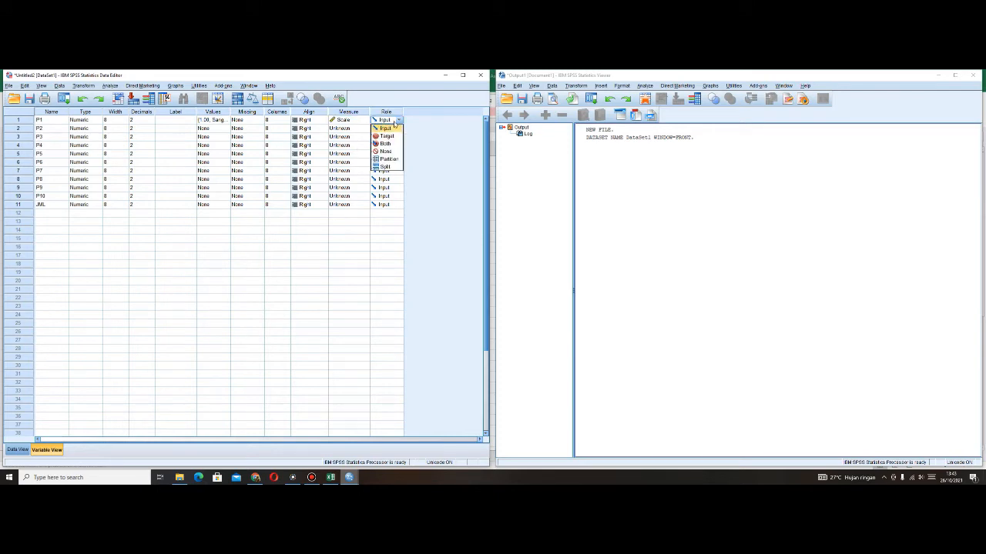
left_click(354, 258)
left_click(119, 298)
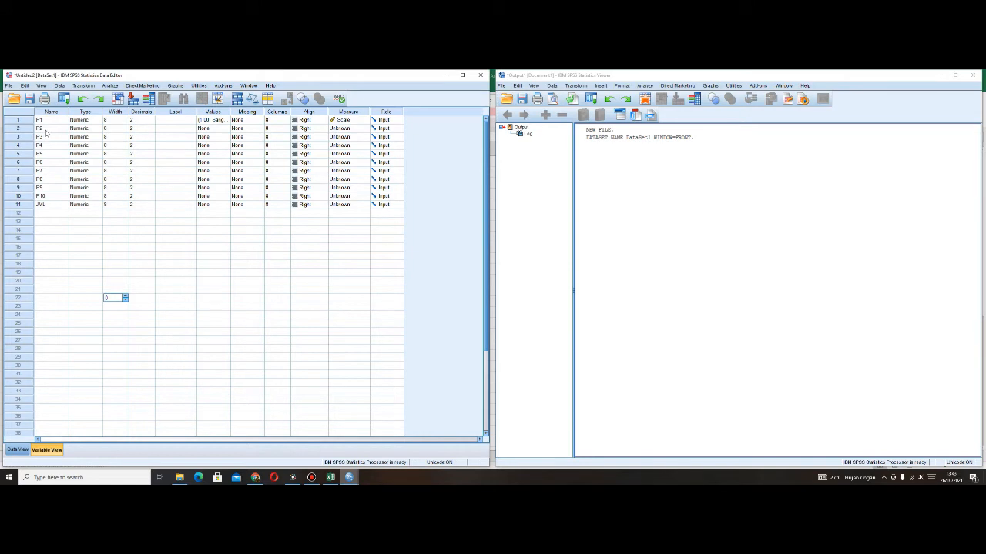
- Display the dataset's values and open the Frequencies procedure among the descriptive statistics analyses
left_click(19, 451)
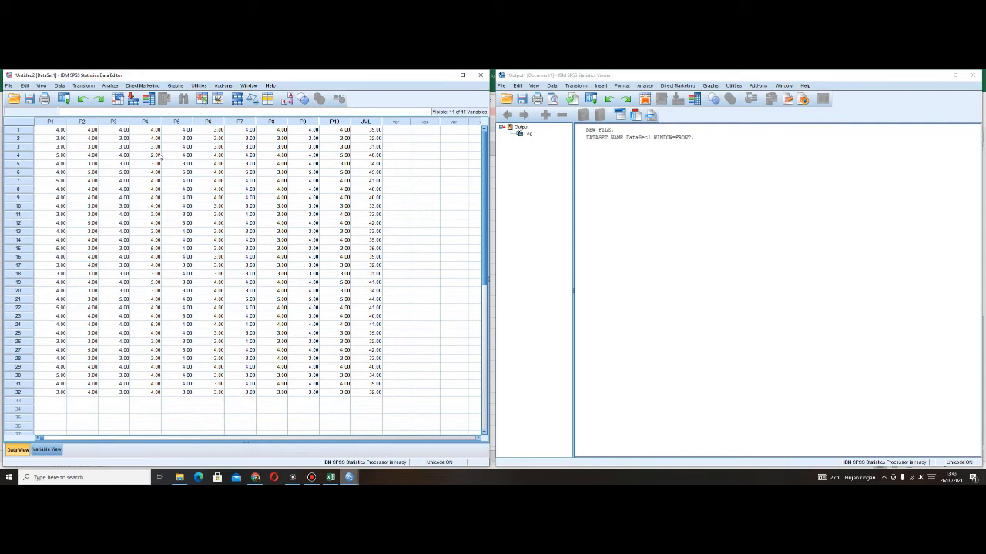
left_click(111, 86)
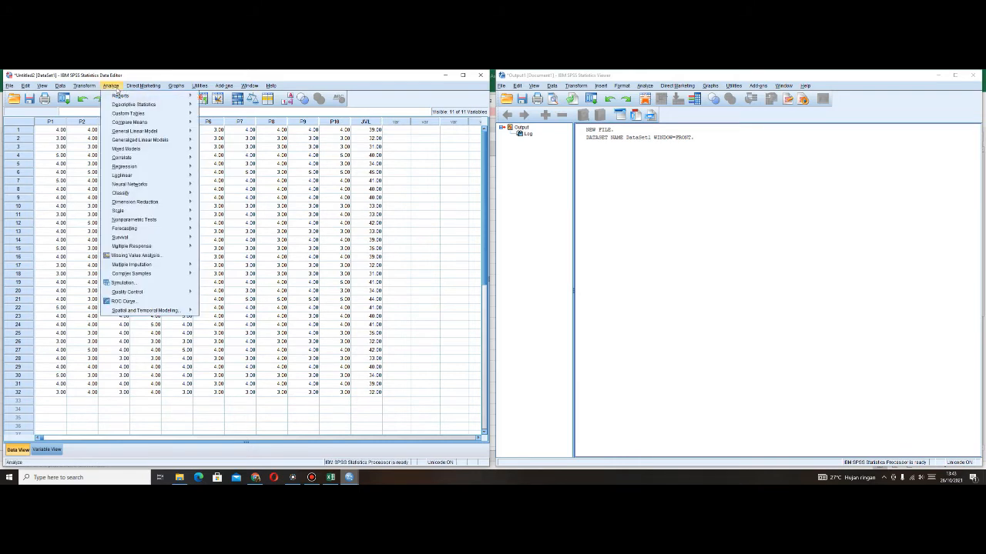
mouse_move(142, 178)
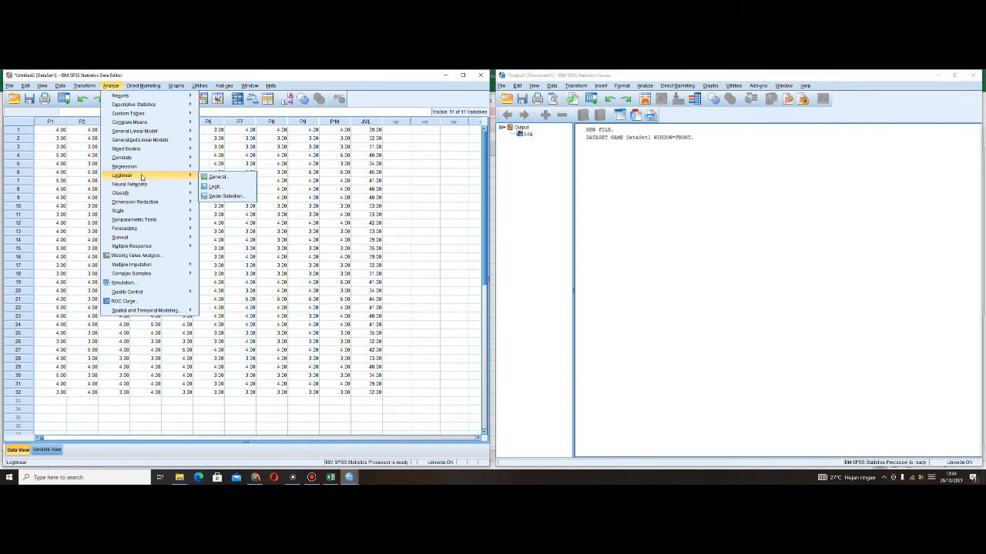
mouse_move(146, 133)
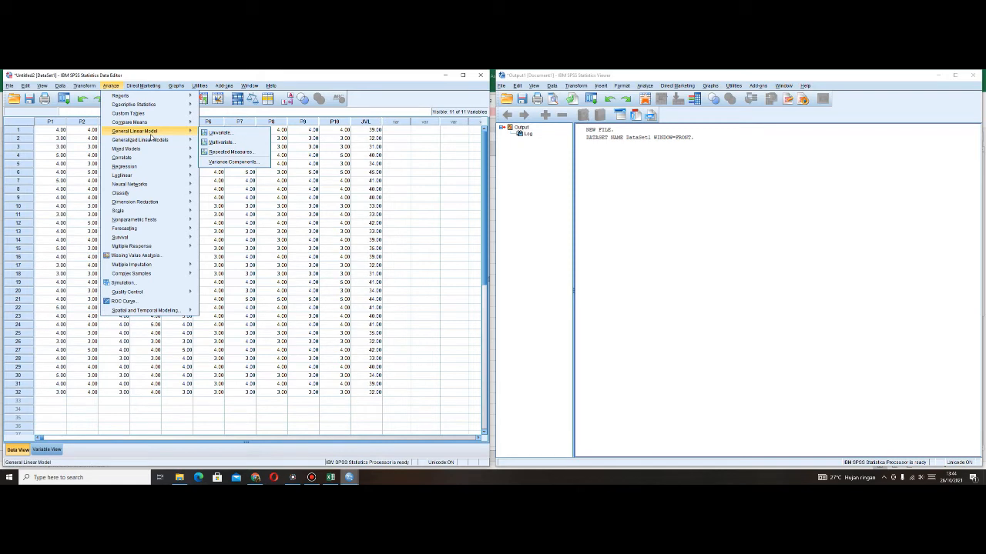
mouse_move(156, 108)
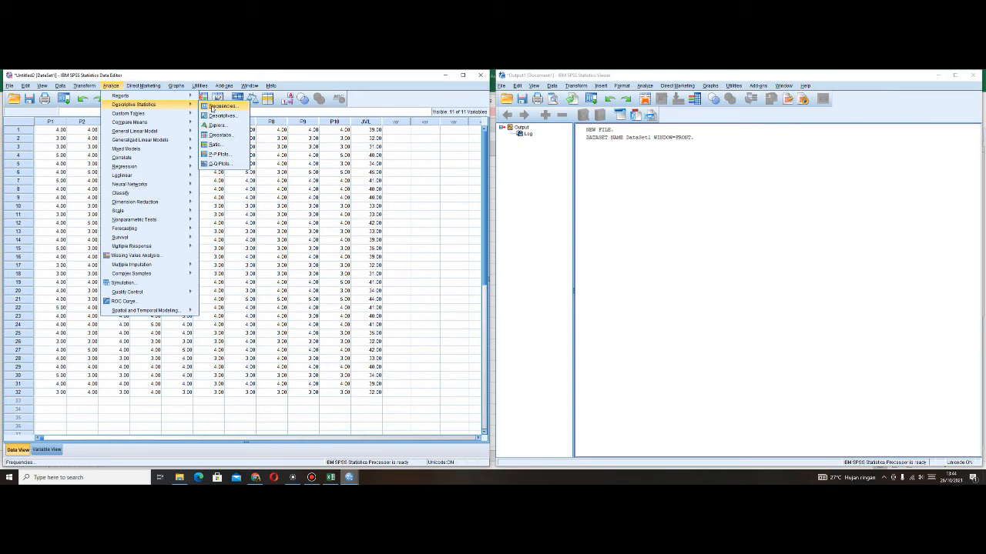
left_click(223, 106)
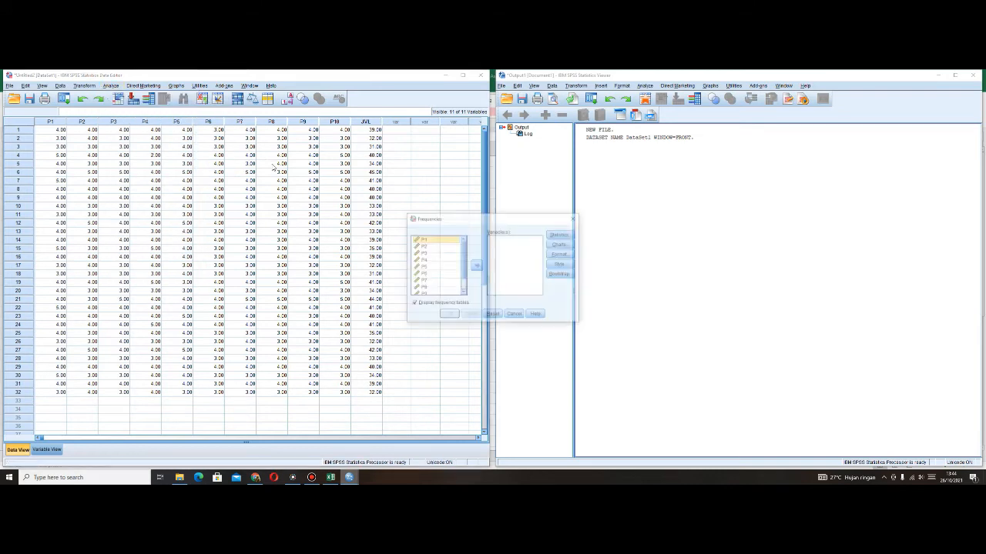
- Add all eleven variables, P1 to P10 and JML, to the Frequencies analysis
left_click(451, 239)
left_click_drag(458, 220, 417, 206)
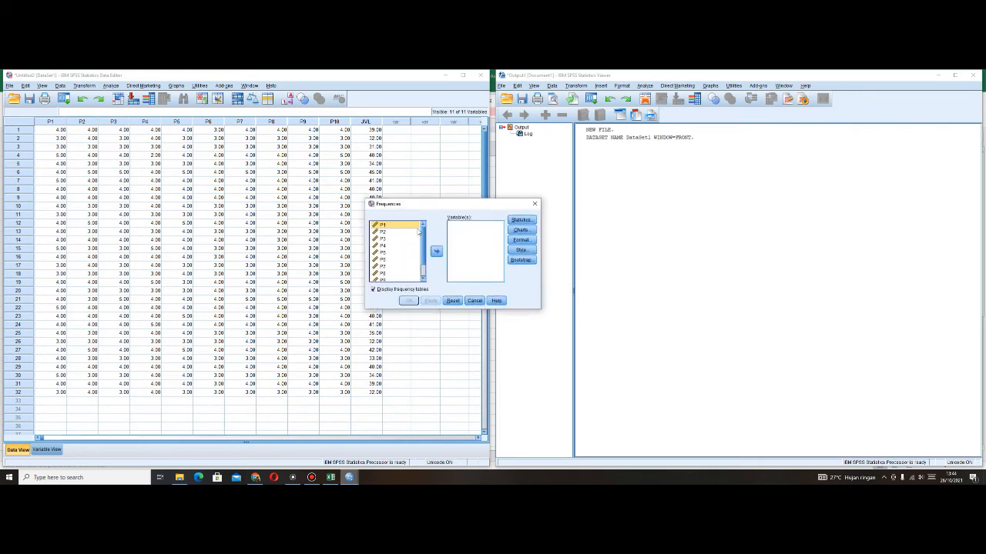
left_click(436, 252)
left_click(402, 226)
left_click(435, 252)
left_click(402, 225)
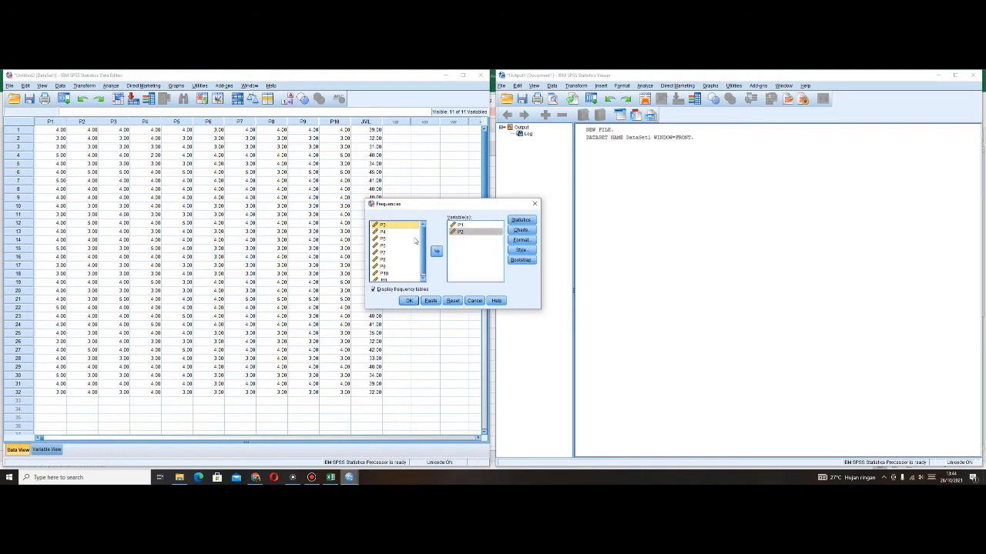
left_click(436, 252)
left_click(414, 245)
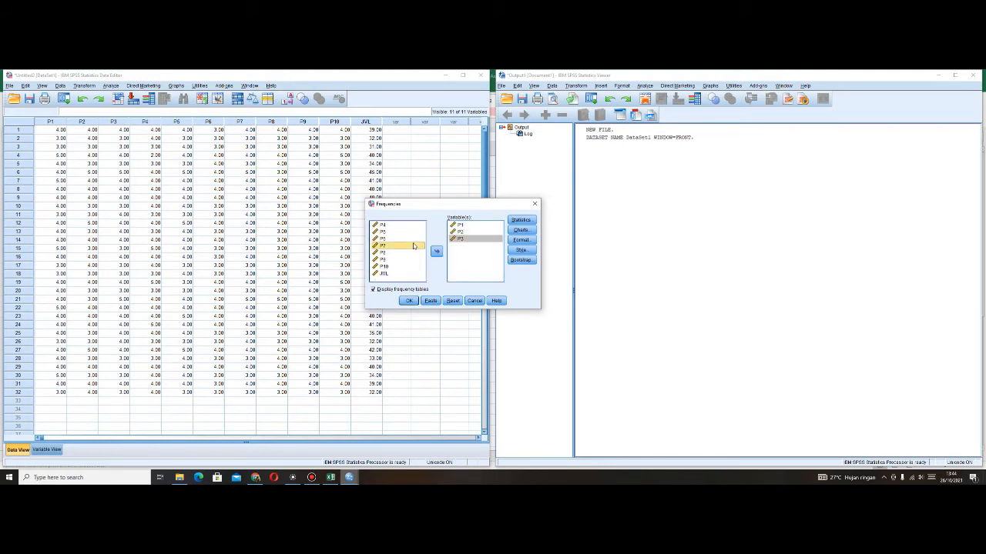
key("ctrl+a")
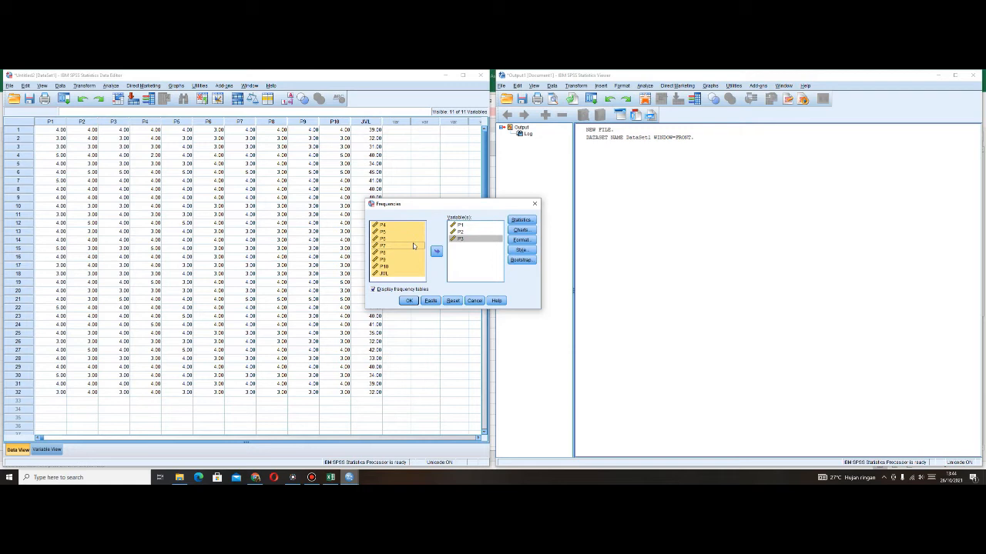
left_click(436, 252)
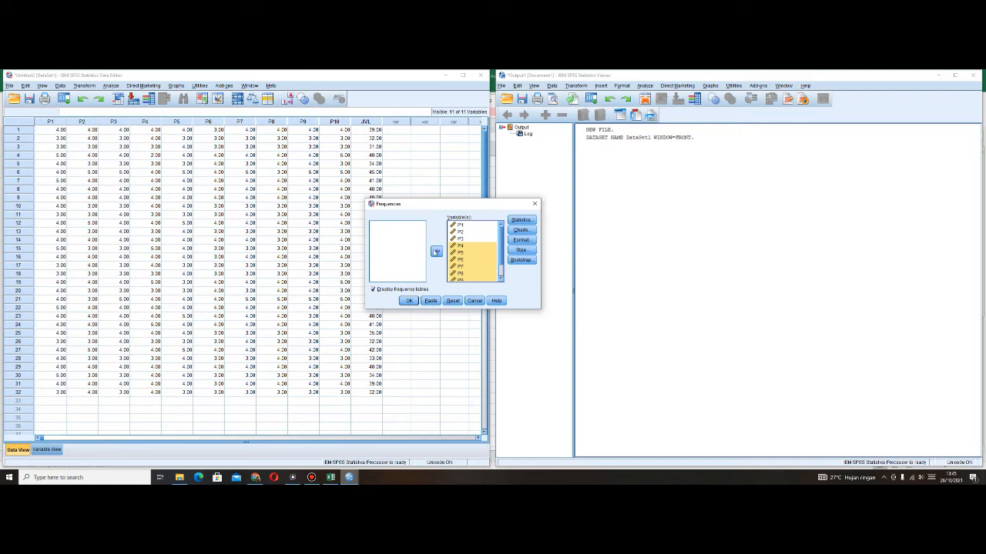
- Examine the statistics and chart options of the Frequencies analysis, trying Bar charts and Histograms, and cancel both dialogs
left_click(520, 220)
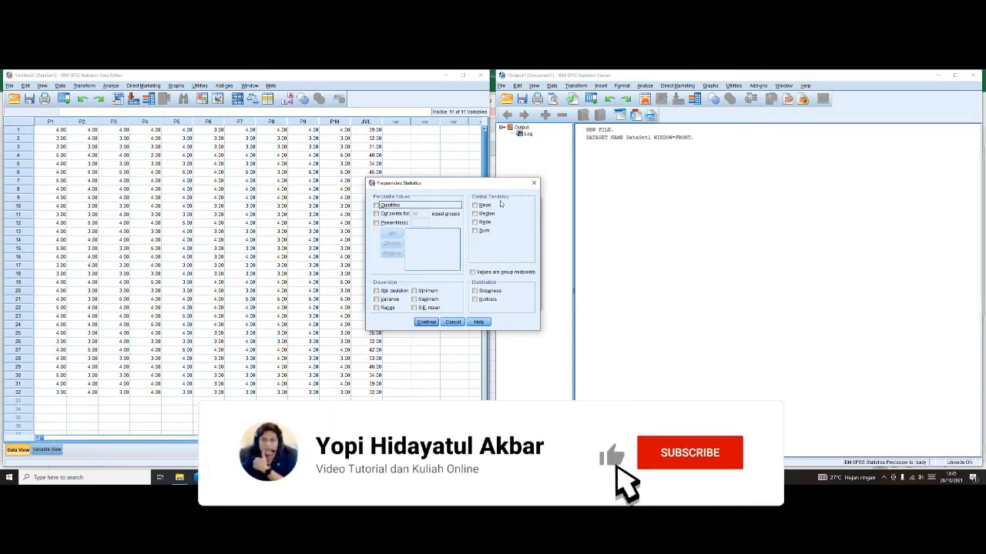
left_click(454, 323)
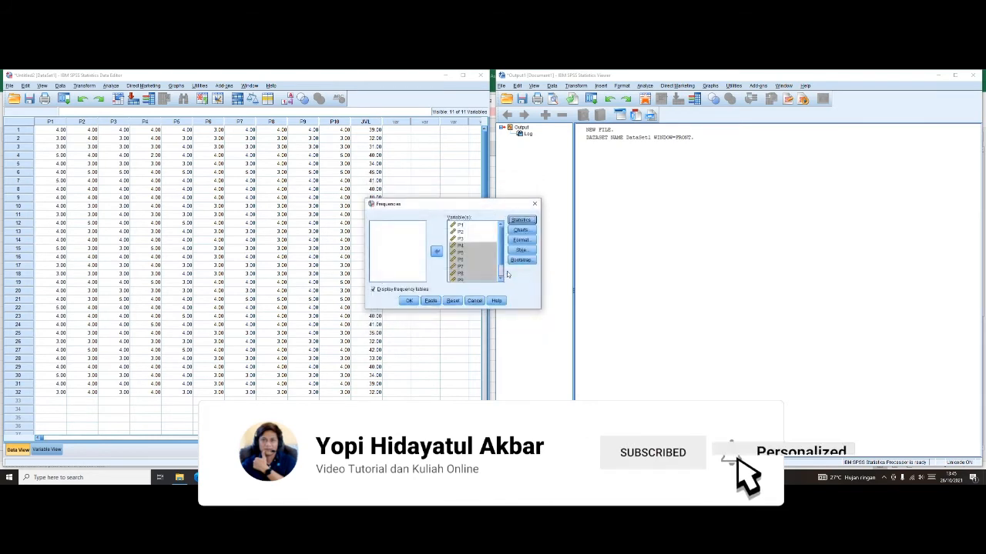
left_click(520, 233)
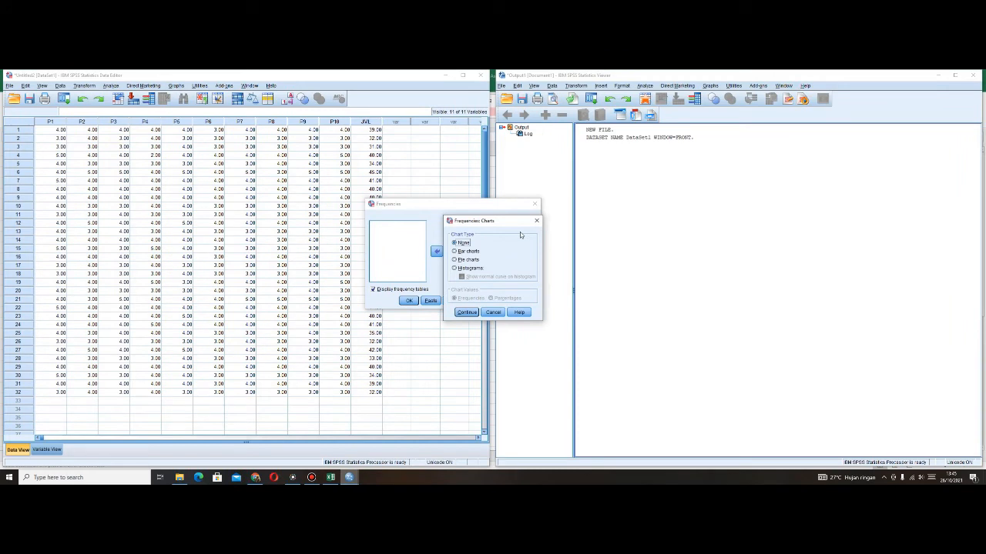
left_click(464, 252)
left_click(470, 268)
left_click(493, 312)
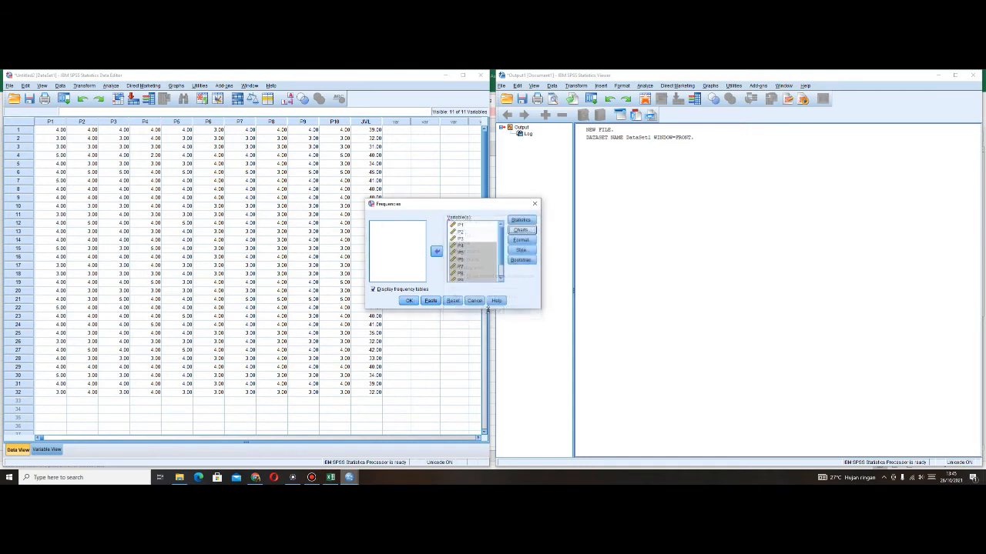
- Examine the Format, Style and Bootstrap options of the Frequencies analysis, cancelling each dialog
left_click(522, 241)
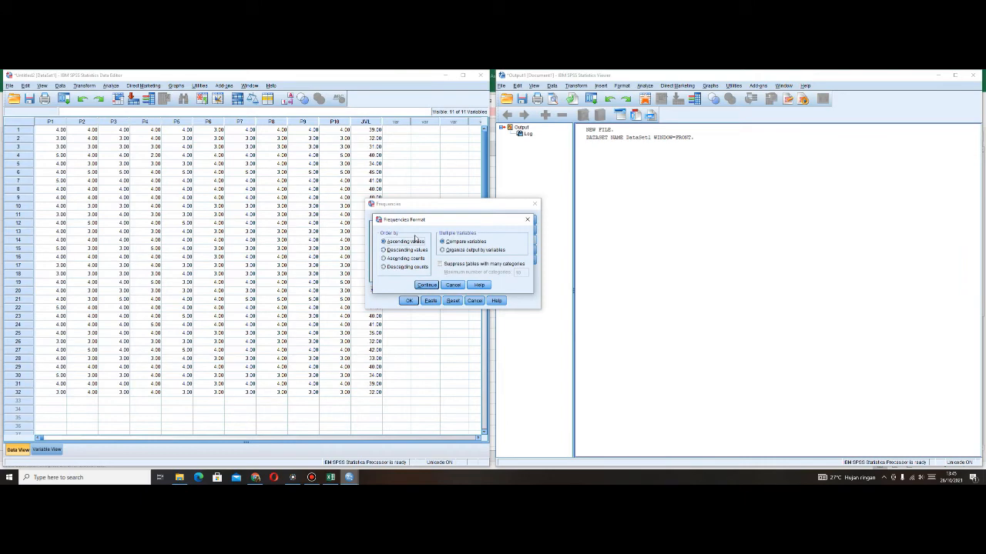
left_click(452, 285)
left_click(524, 253)
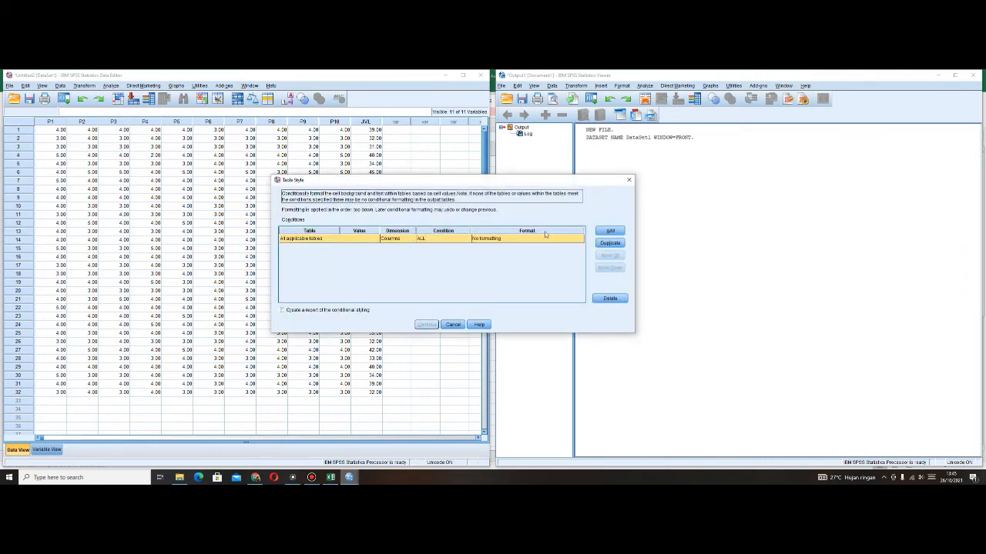
left_click(453, 324)
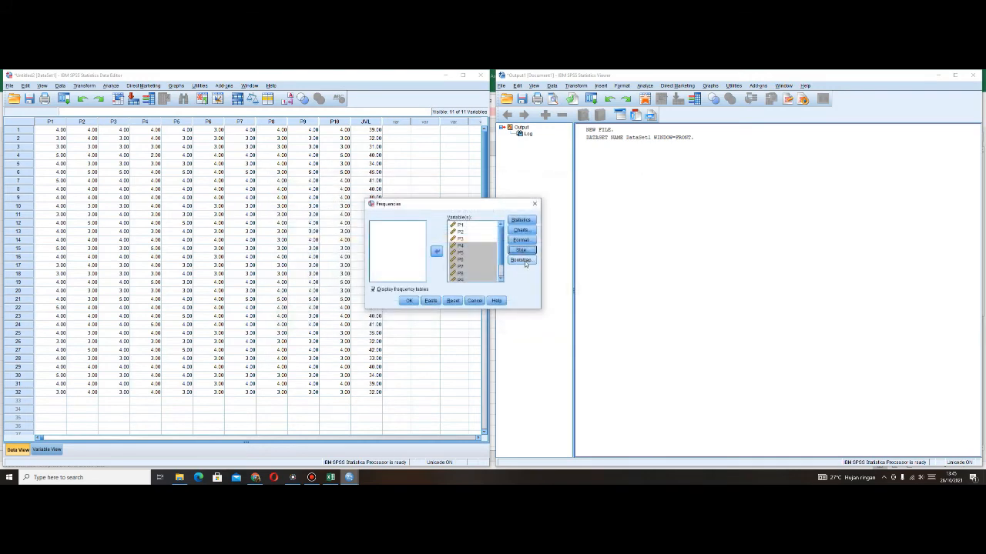
left_click(521, 261)
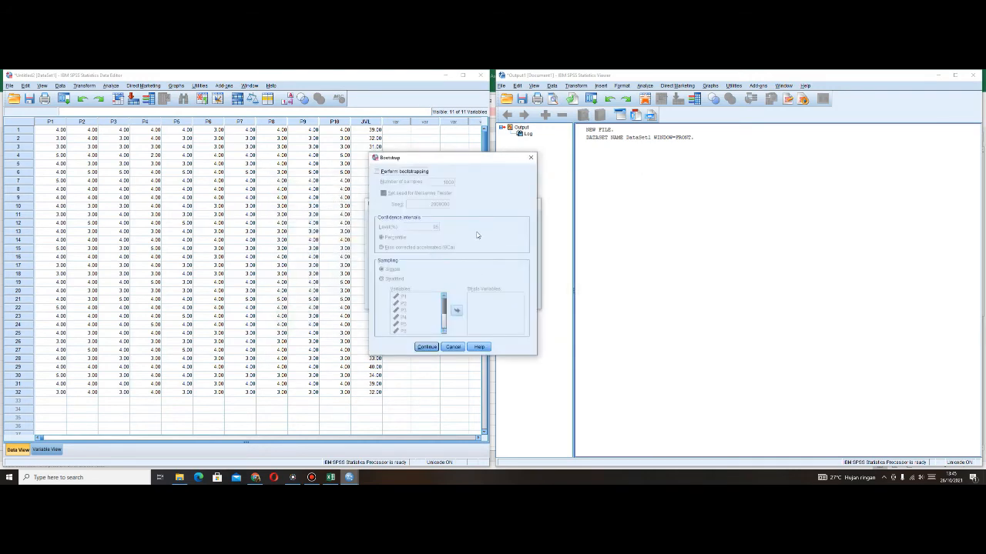
left_click(453, 347)
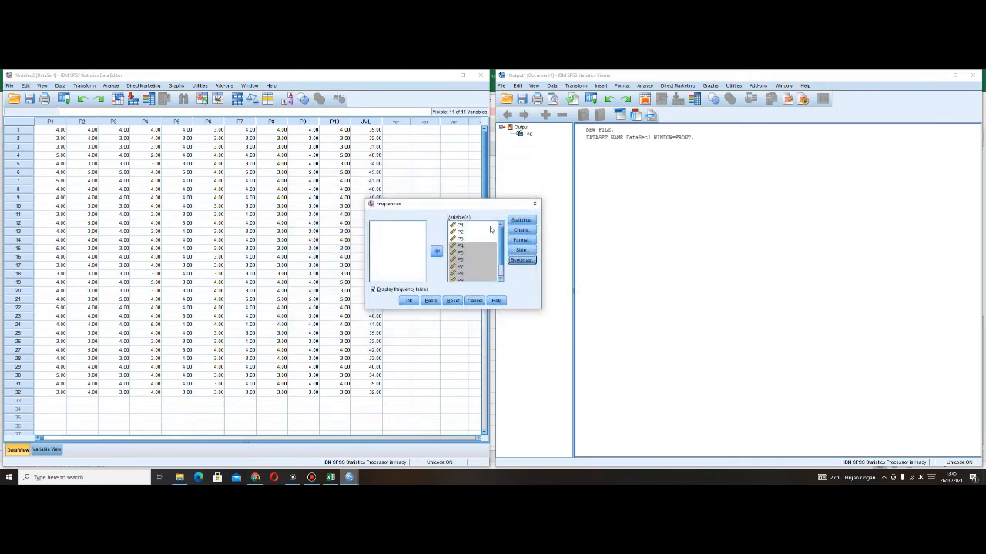
left_click(475, 248)
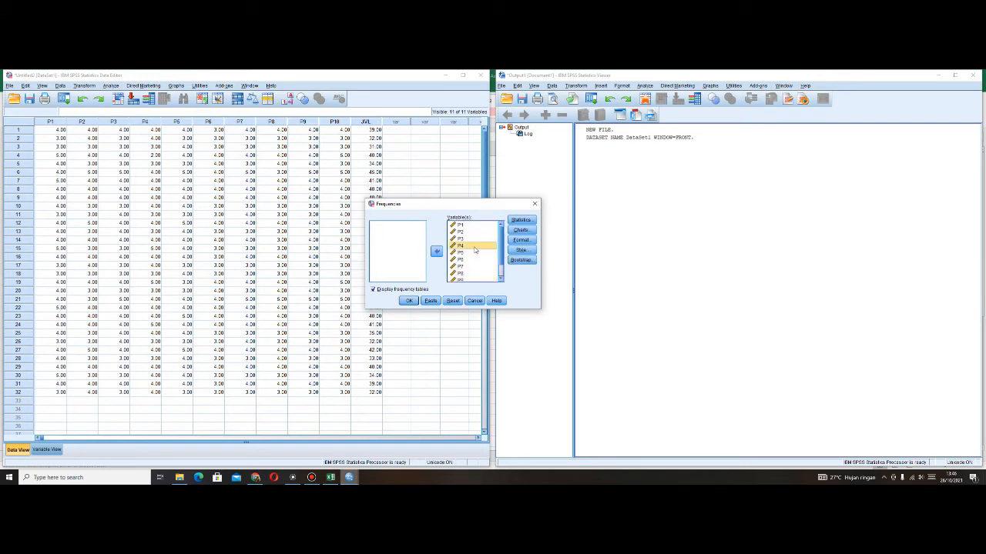
left_click(478, 241)
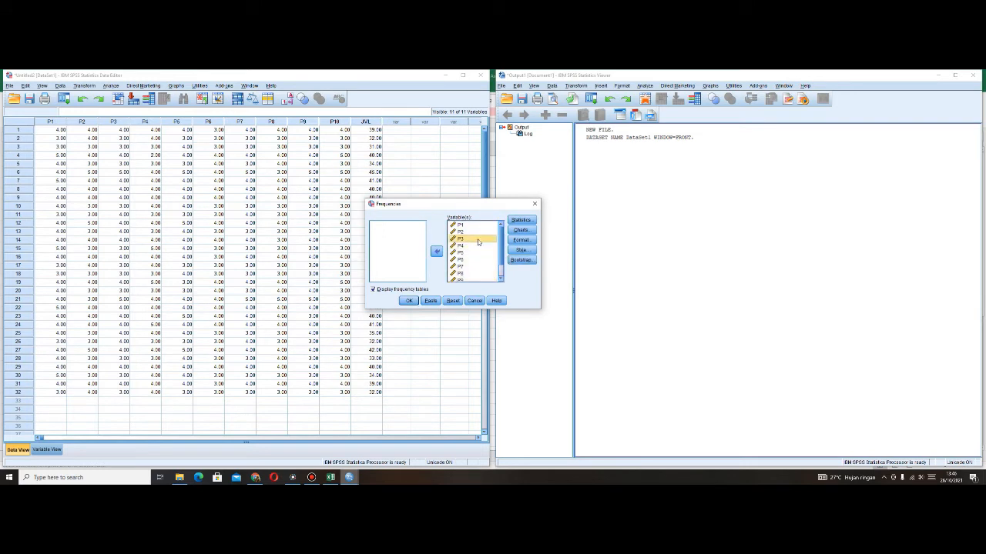
left_click(519, 241)
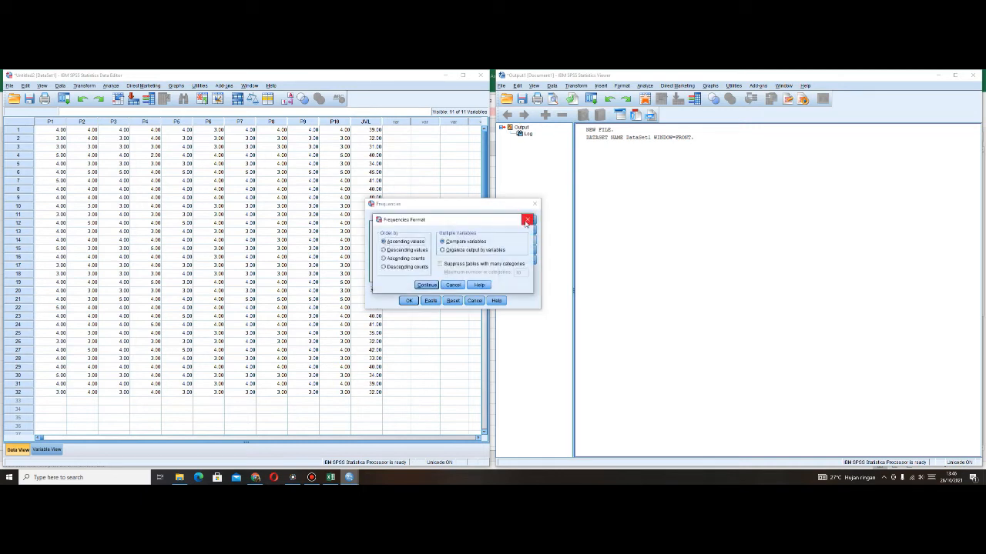
left_click(528, 220)
- Include the mean, median, mode and sum in the Frequencies statistics and run the analysis
left_click(522, 220)
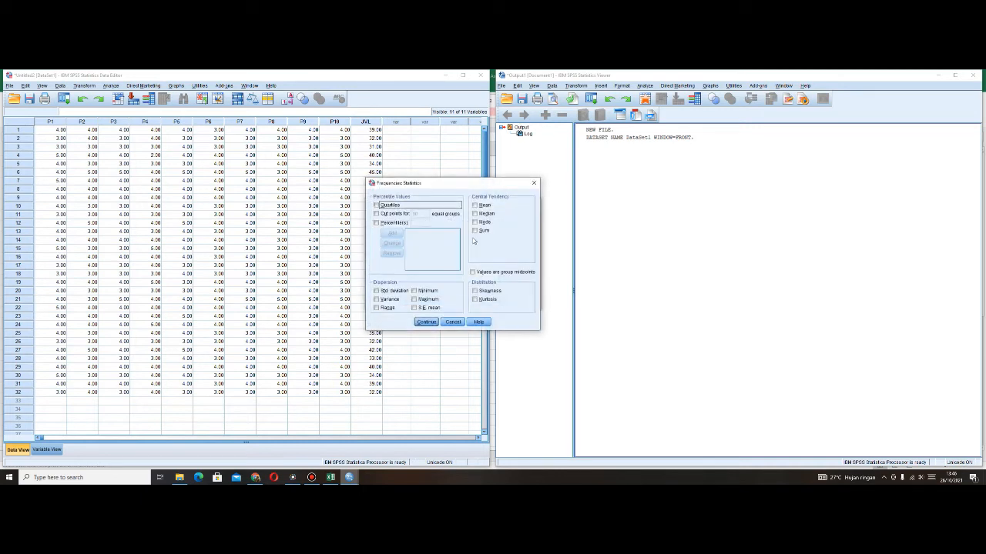
left_click(481, 205)
left_click(480, 213)
left_click(479, 222)
left_click(475, 230)
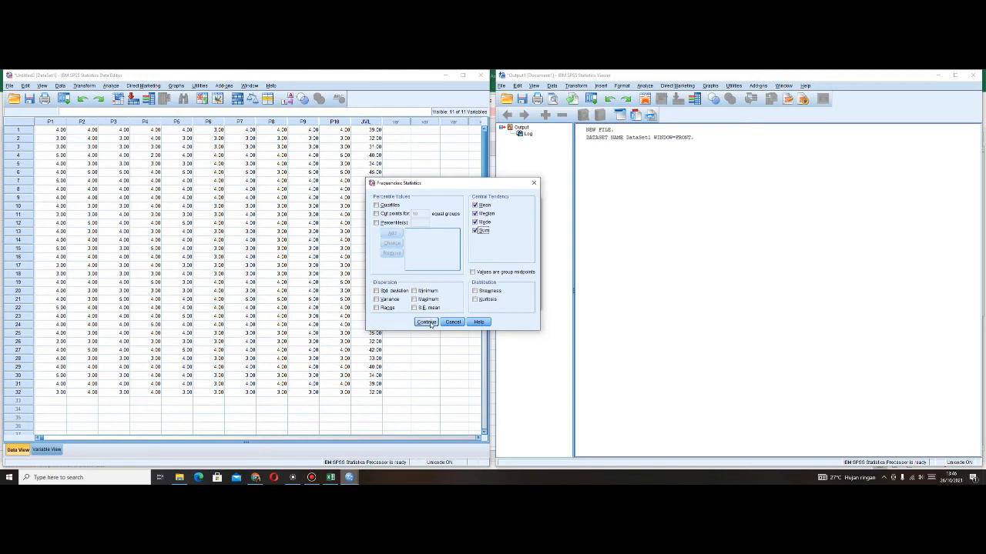
left_click(426, 322)
left_click(408, 301)
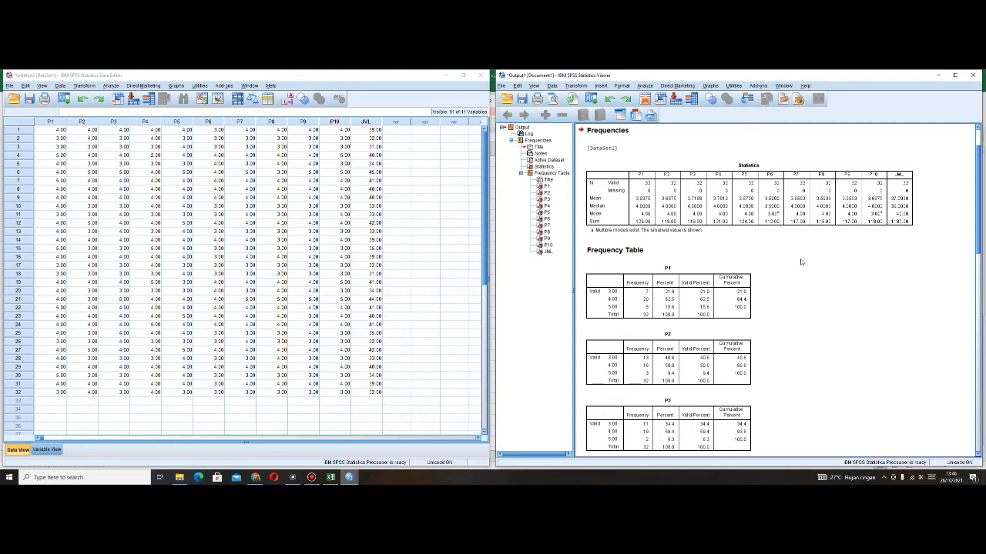
- Examine the Statistics table and the frequency tables of P1 to P10 and JML in the output
left_click(767, 192)
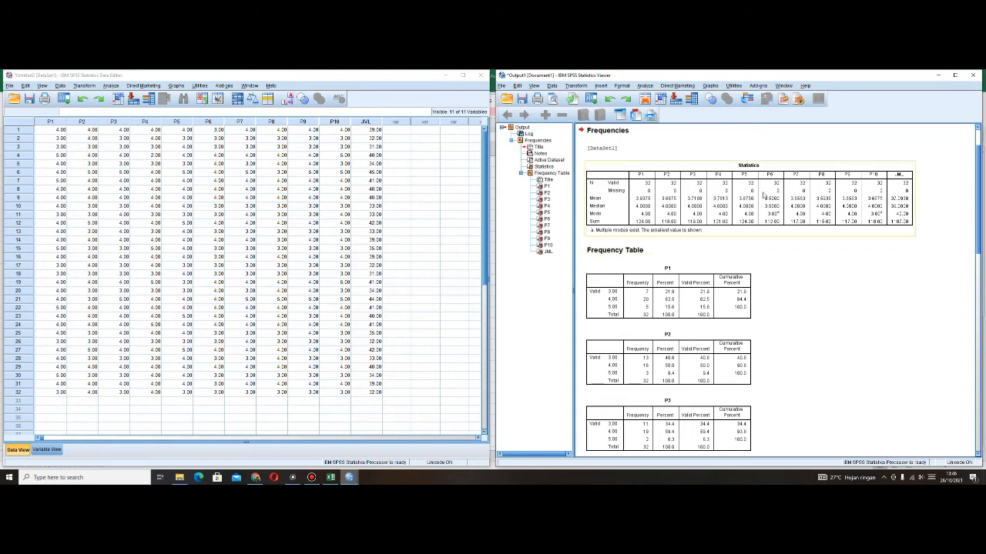
scroll(657, 182, "up", 2)
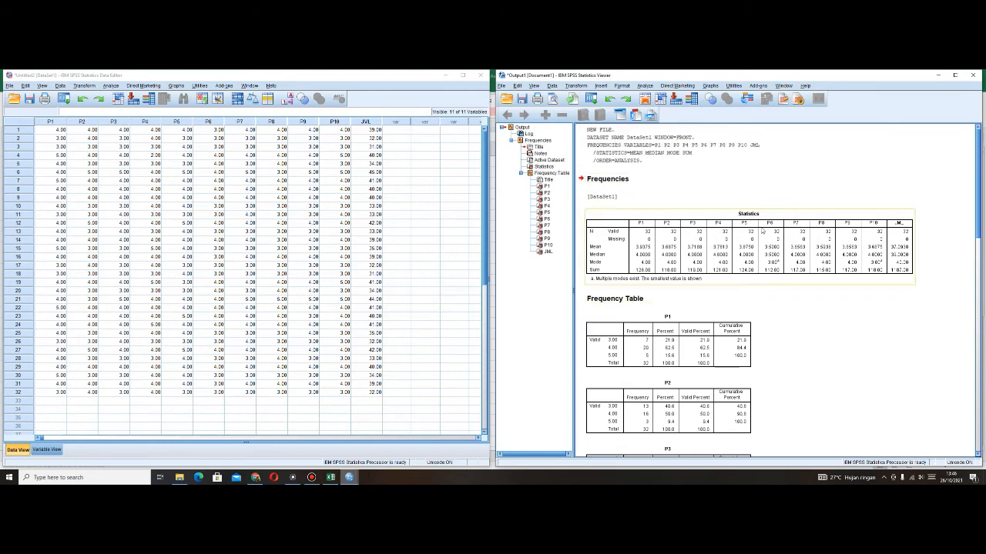
scroll(761, 228, "down", 4)
scroll(761, 228, "up", 4)
scroll(779, 257, "down", 10)
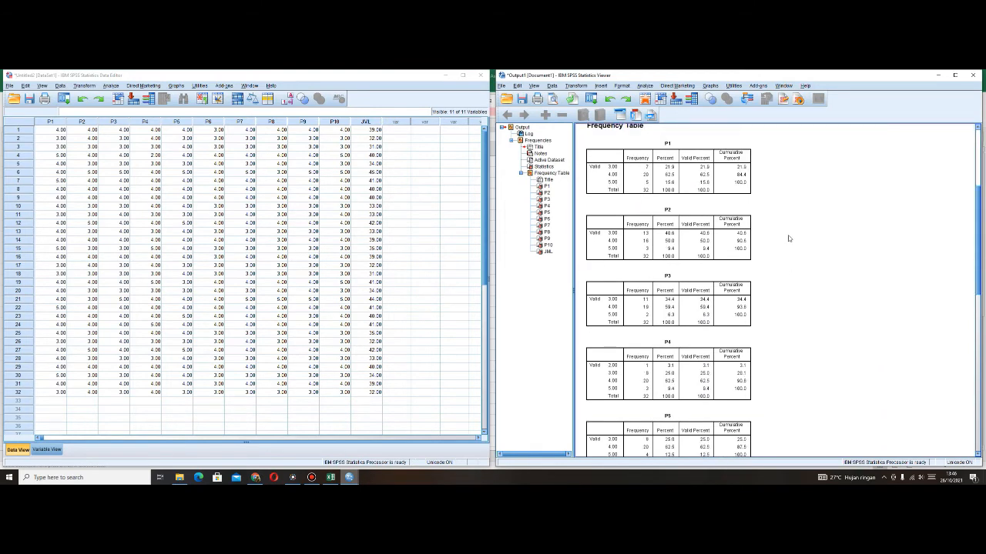
scroll(787, 239, "down", 12)
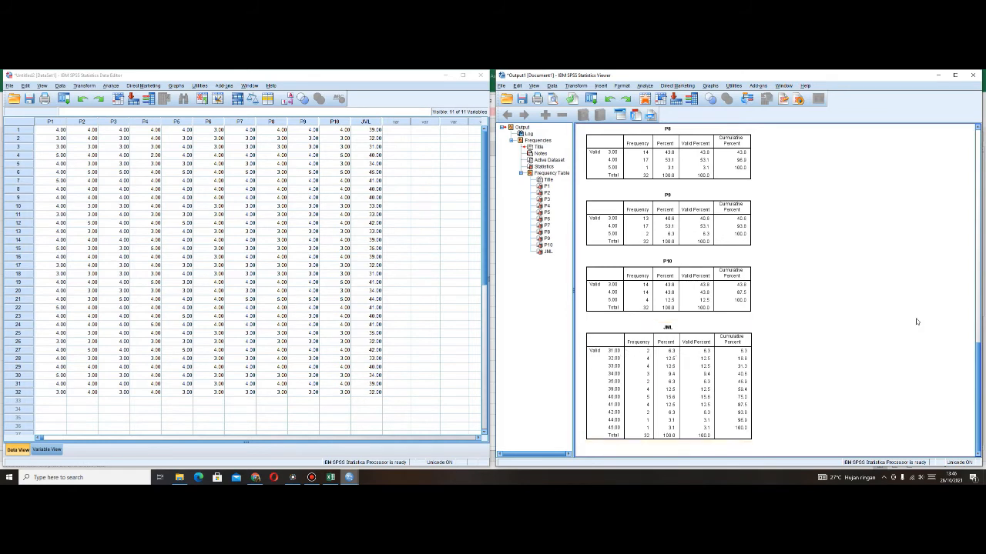
scroll(838, 239, "up", 15)
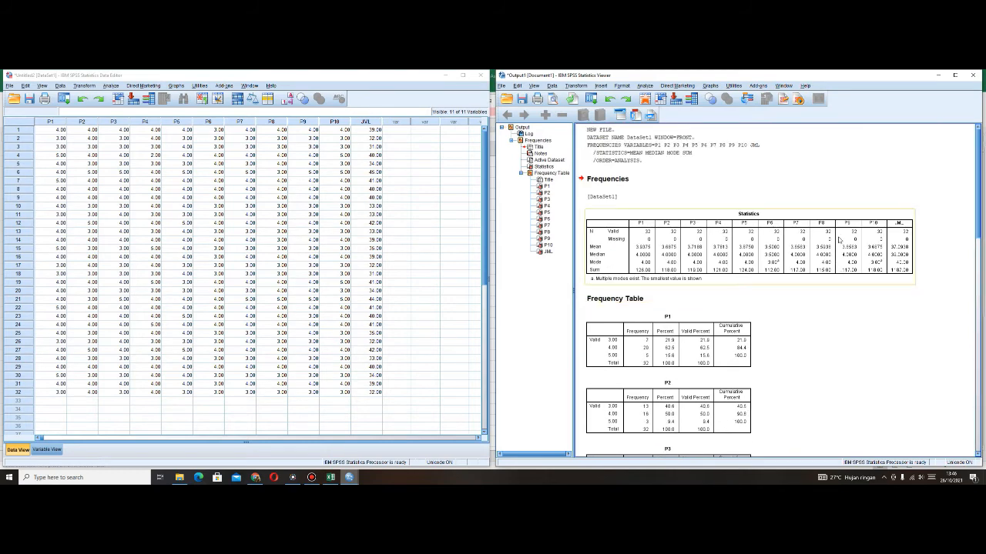
scroll(839, 240, "down", 3)
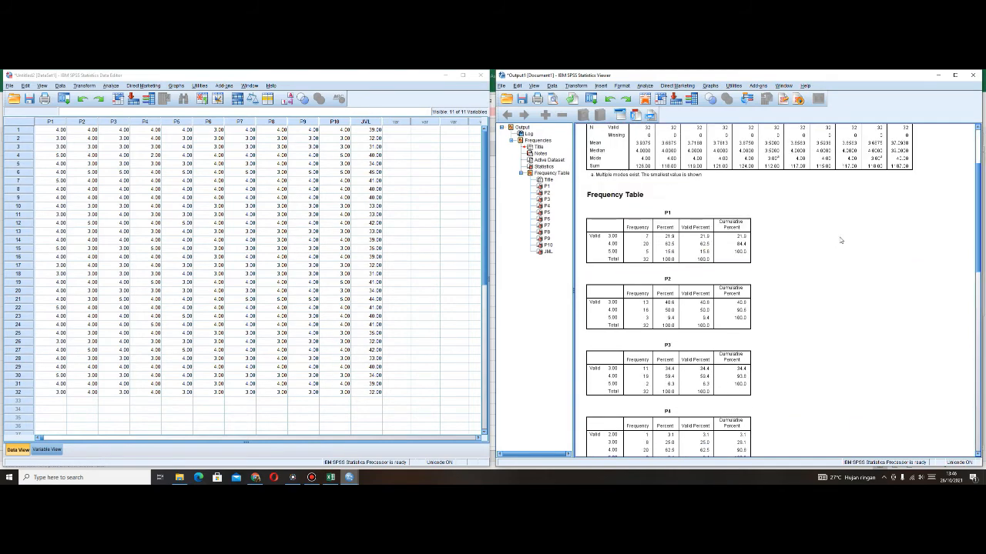
left_click(693, 227)
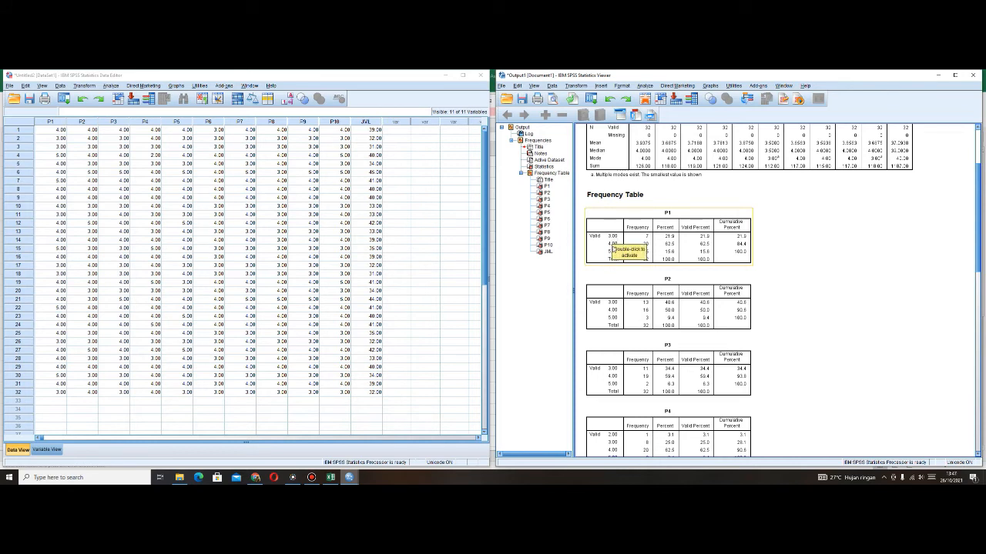
left_click(609, 253)
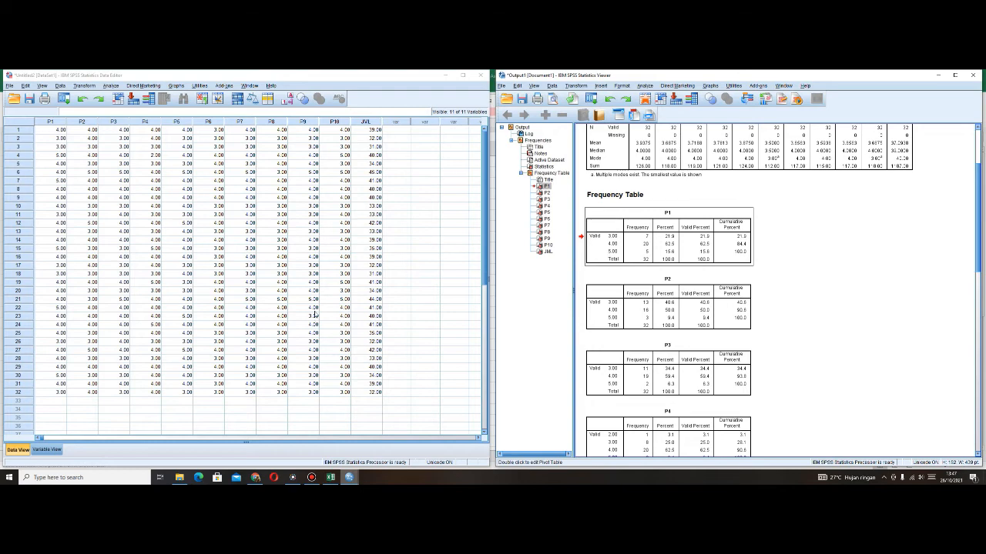
- In the variable definitions, remove P1's existing value label and label value 1 as "Sangat Tidak Setuju"
left_click(54, 451)
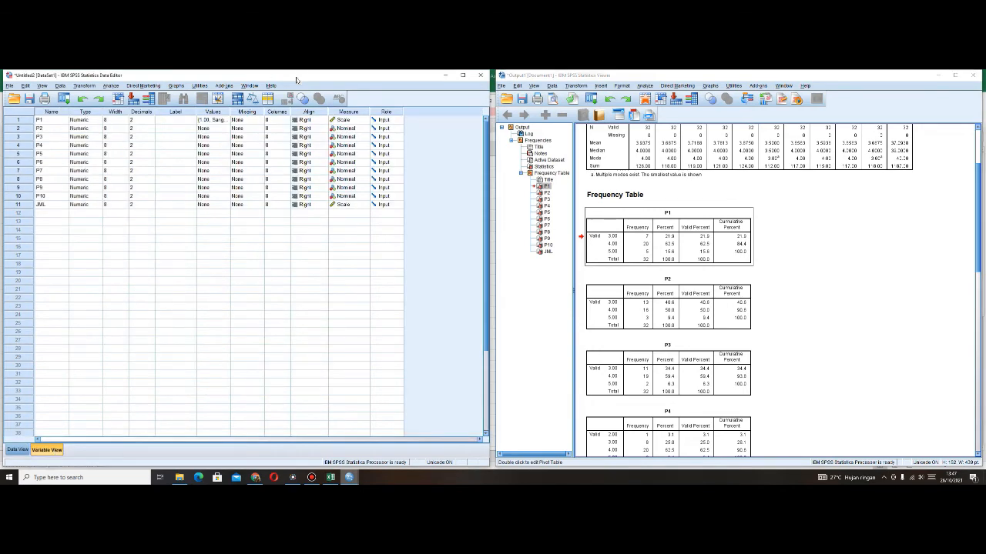
left_click(228, 120)
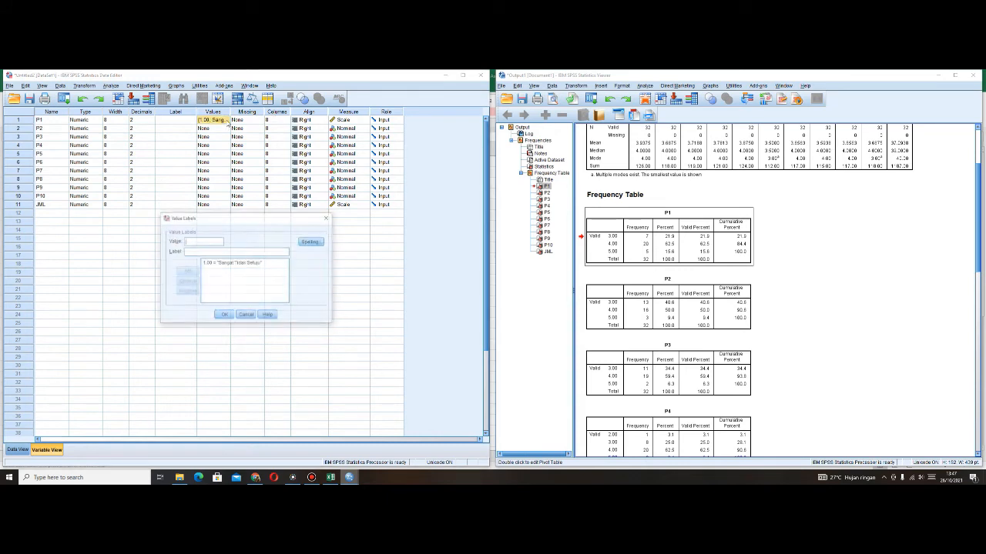
left_click(243, 262)
left_click(187, 292)
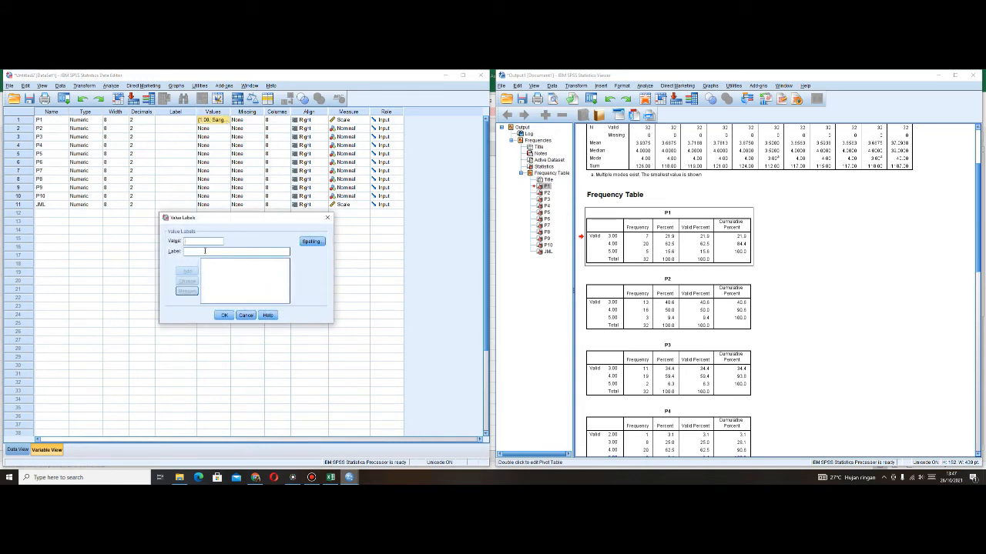
type("1")
left_click(205, 250)
type("Sangat Tidak Setuju")
key("alt+a")
- Label P1's values 2 to 5 as "Tidak Setuju", "Kurang Setuju", "Setuju" and "Sangat Setuju", and accept the value labels
type("Tidak Setuju")
key("Return")
type("Ku")
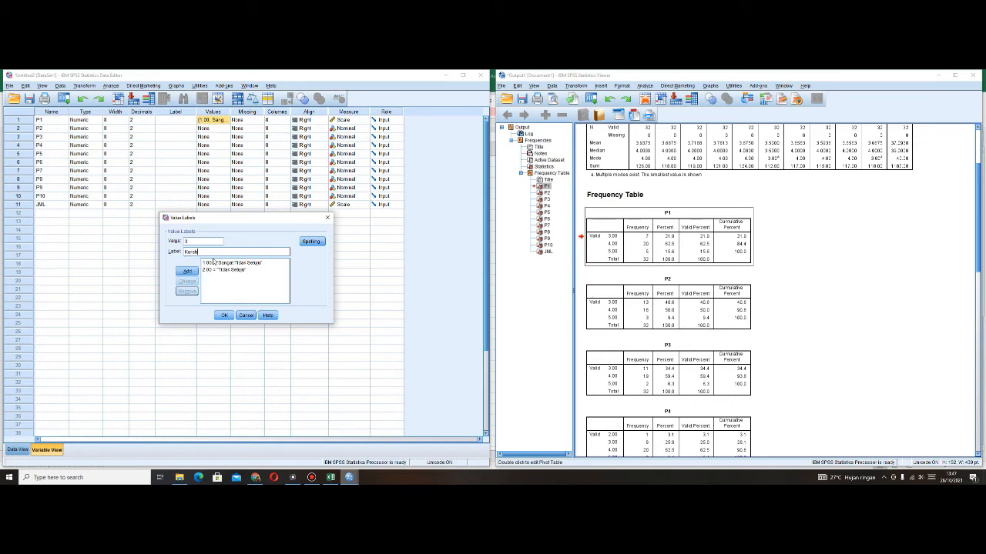
type("rang Setuju")
key("Return")
type("Setuju")
key("Return")
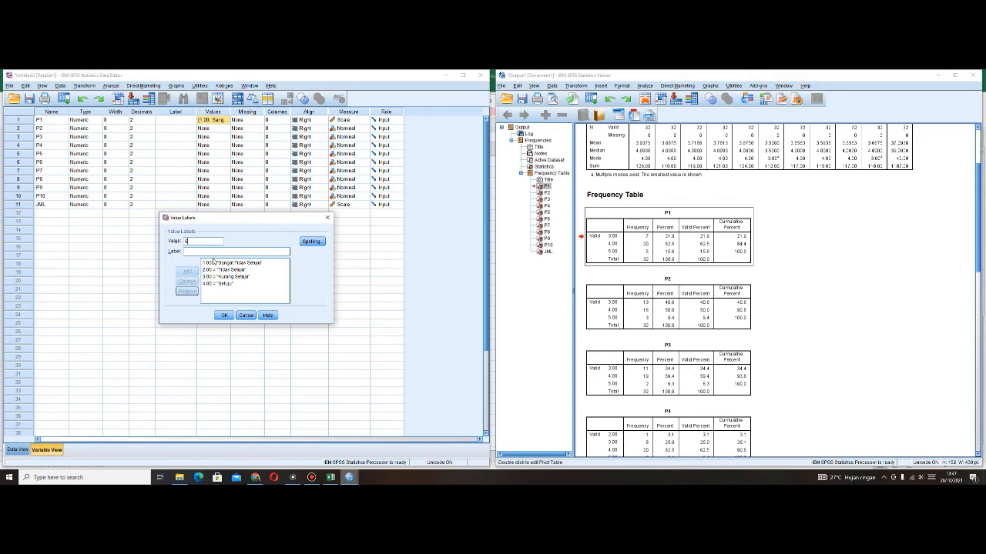
type("Sangat Setu")
key("Return")
left_click(225, 316)
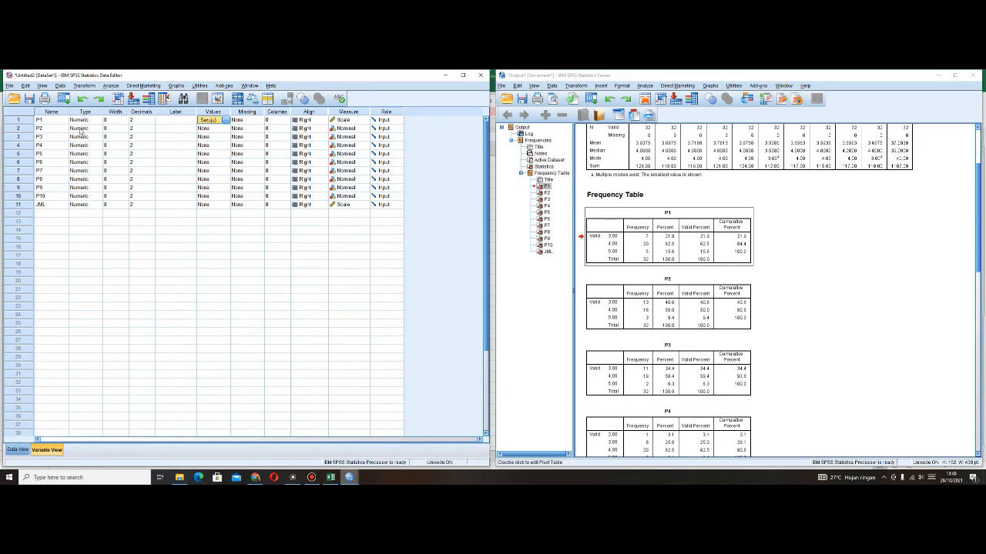
left_click(208, 128)
left_click(226, 128)
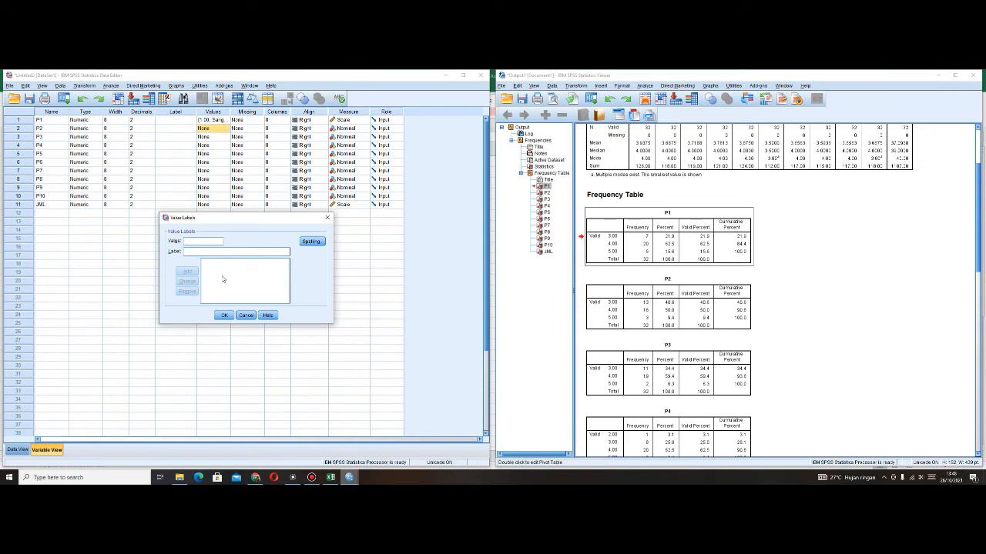
left_click(246, 315)
- Copy P1's value labels to the variables P2 to P10
left_click(216, 120)
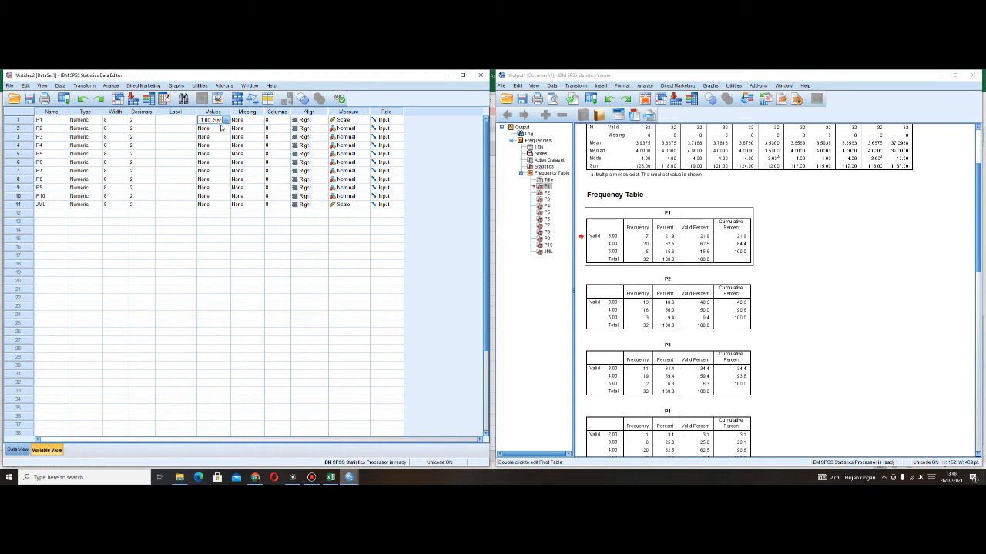
left_click(215, 129)
key("shift+Down")
key("shift+Down")
key("shift+Down")
key("shift+Down")
key("shift+Down")
key("shift+Down")
key("shift+Down")
key("shift+Down")
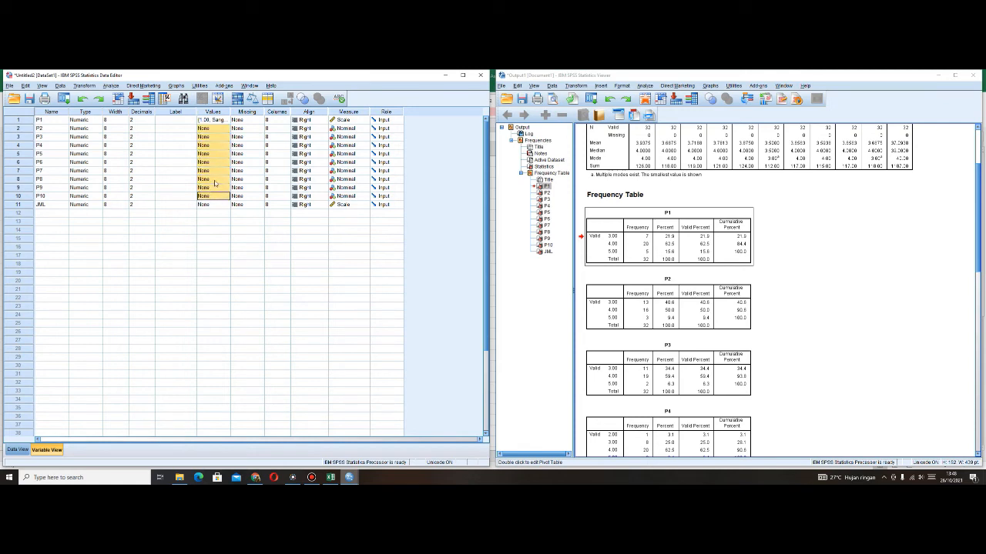
right_click(215, 183)
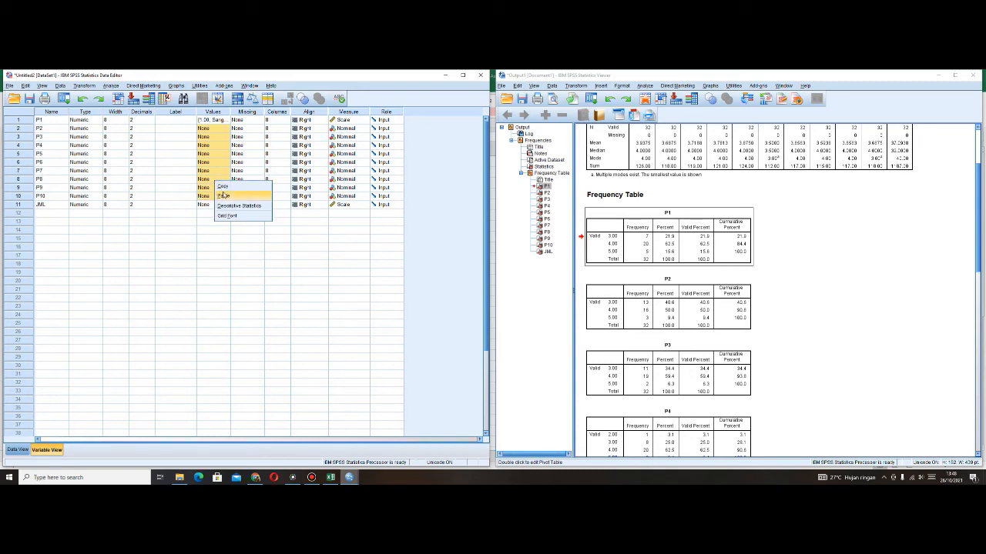
left_click(223, 195)
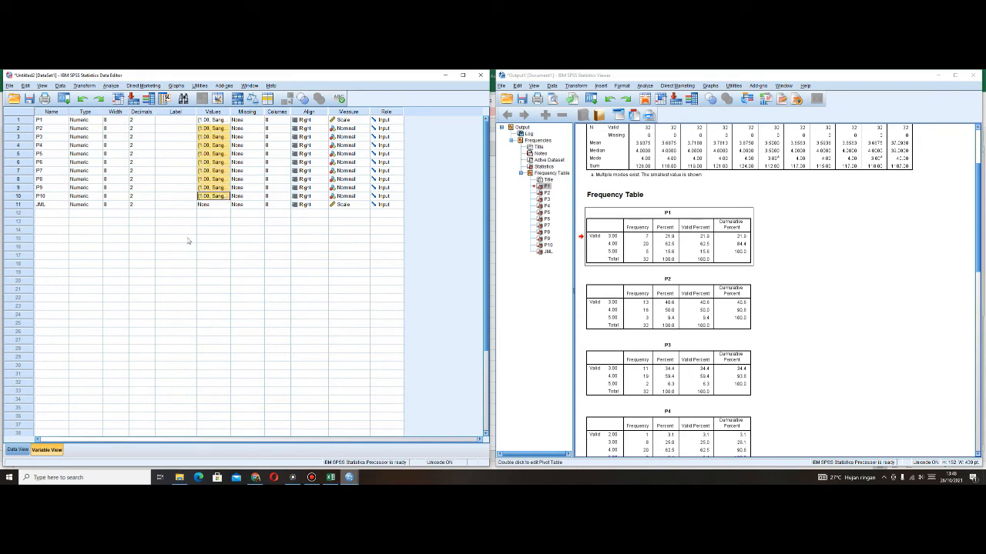
- Open the Frequencies procedure, reset its settings and close the dialog without running it
left_click(683, 252)
left_click(111, 86)
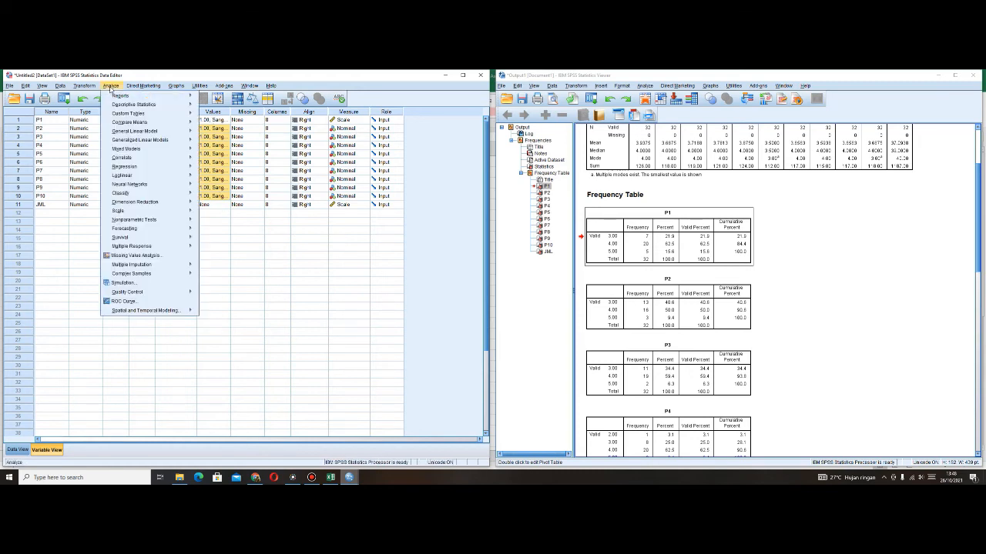
mouse_move(117, 103)
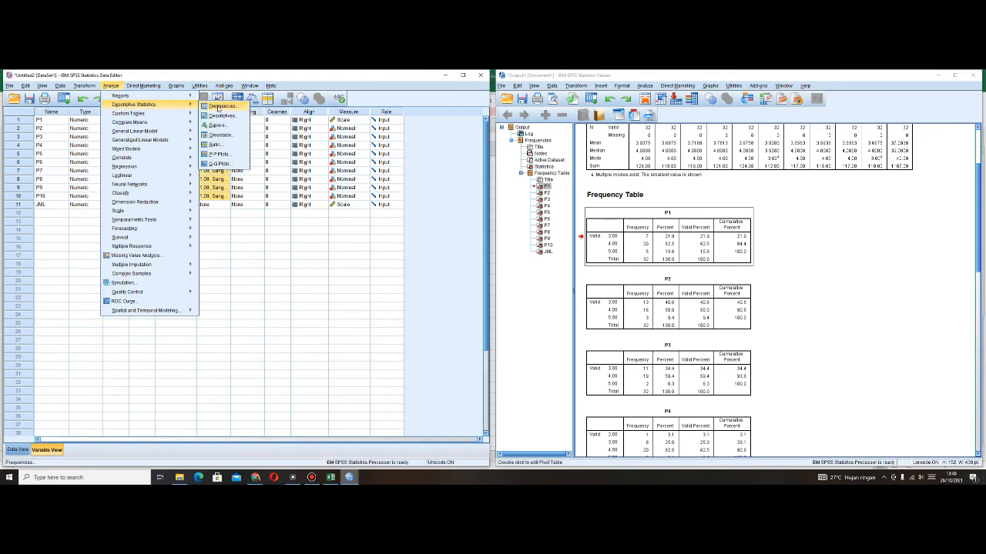
left_click(218, 107)
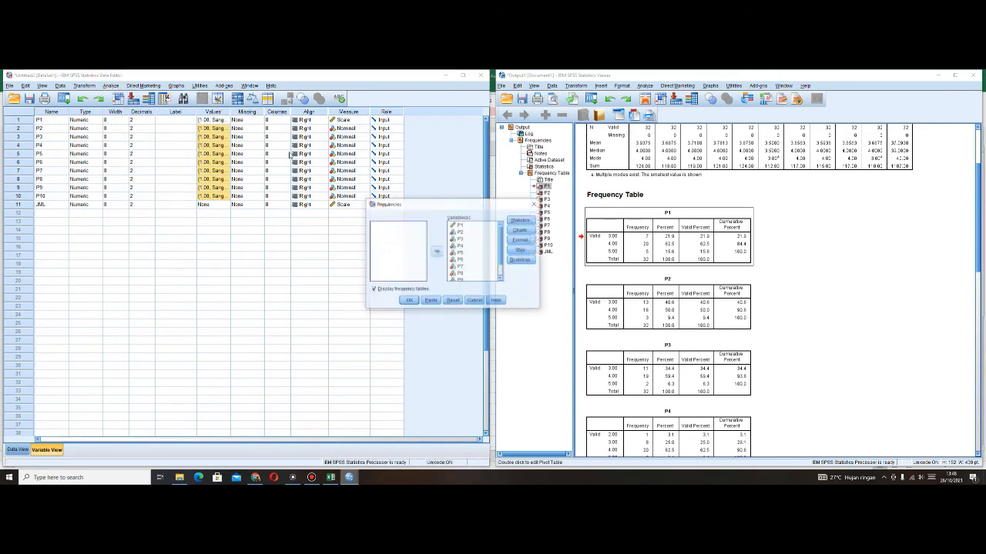
left_click(452, 301)
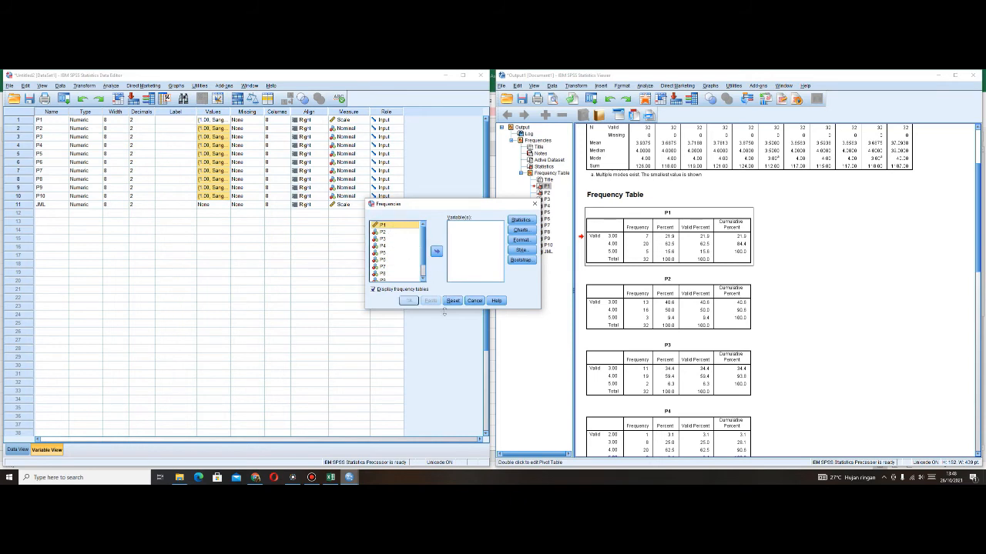
left_click(473, 301)
- Set the measurement level of the variables P2 to P10 to Scale
left_click(365, 129)
left_click(364, 137)
left_click(363, 138)
left_click(365, 139)
left_click(365, 146)
left_click(365, 147)
left_click(365, 146)
left_click(365, 154)
left_click(365, 154)
left_click(365, 154)
left_click(364, 163)
left_click(365, 163)
left_click(365, 163)
left_click(364, 171)
left_click(364, 171)
left_click(365, 171)
left_click(365, 179)
left_click(364, 180)
left_click(366, 188)
left_click(365, 196)
left_click(365, 180)
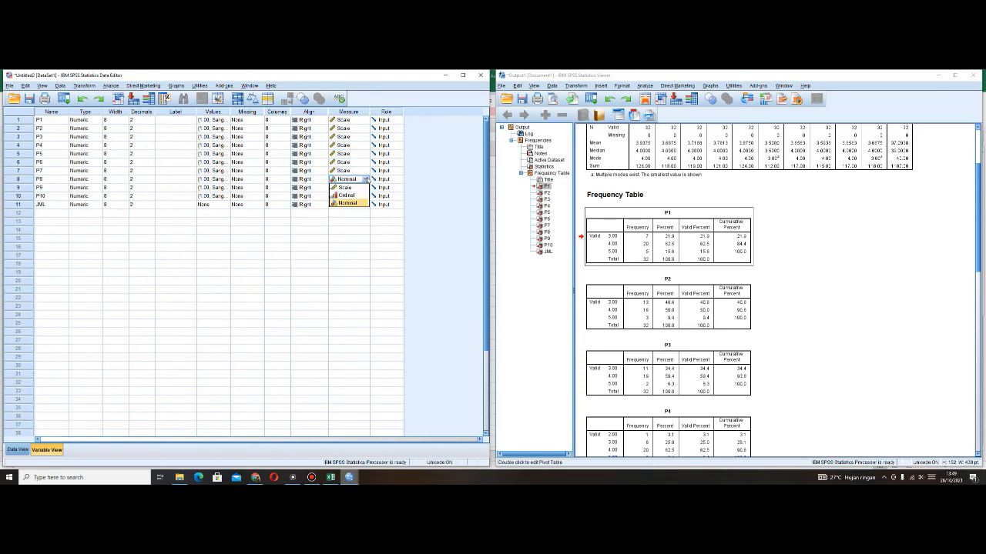
left_click(362, 187)
left_click(366, 196)
left_click(344, 204)
left_click(331, 273)
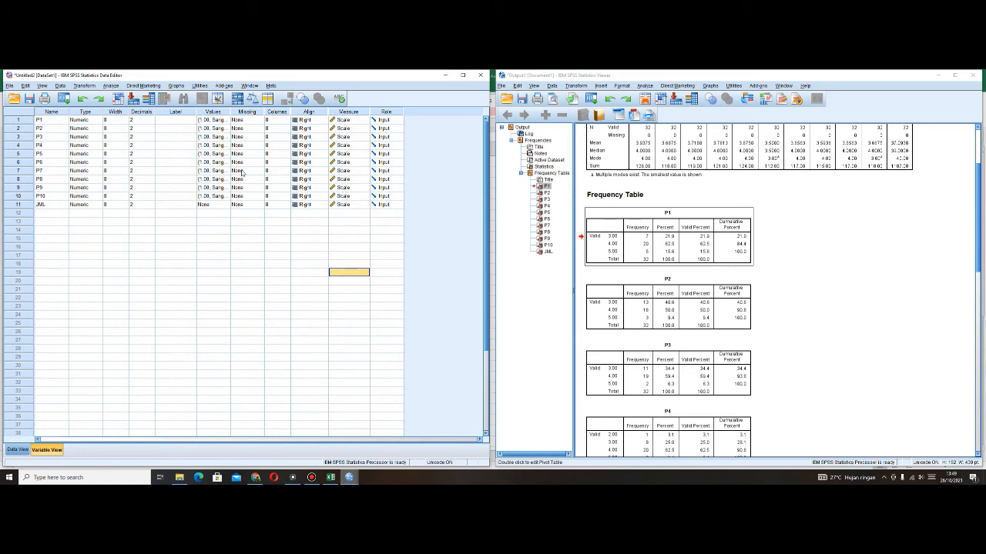
- Open the Frequencies procedure and add all variables, P1 to P10 and JML, to the analysis
left_click(112, 85)
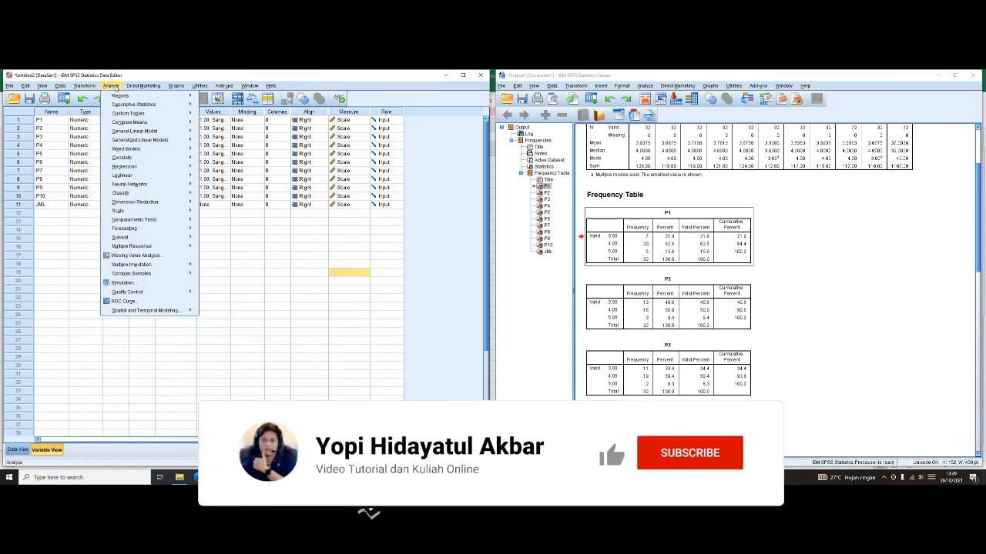
mouse_move(119, 105)
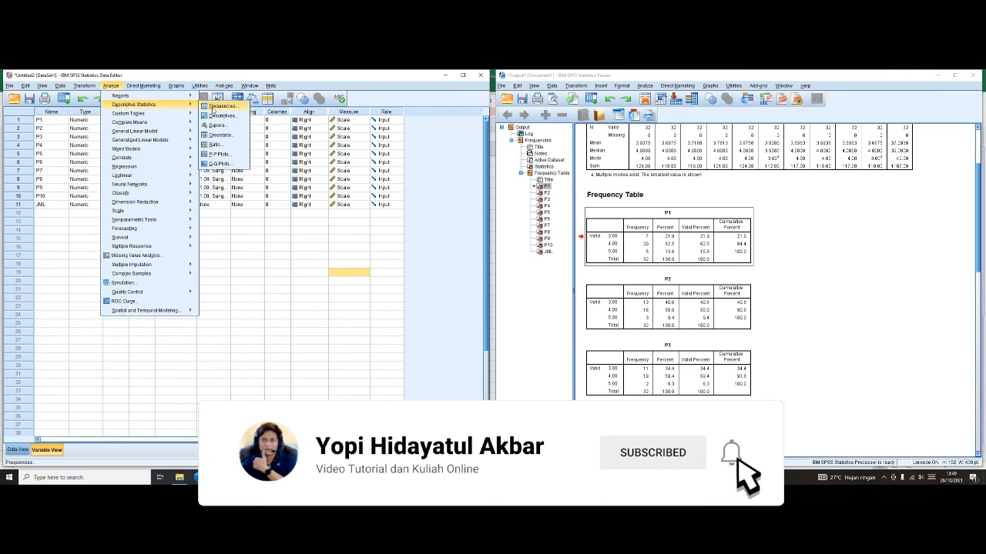
left_click(222, 105)
left_click(411, 262)
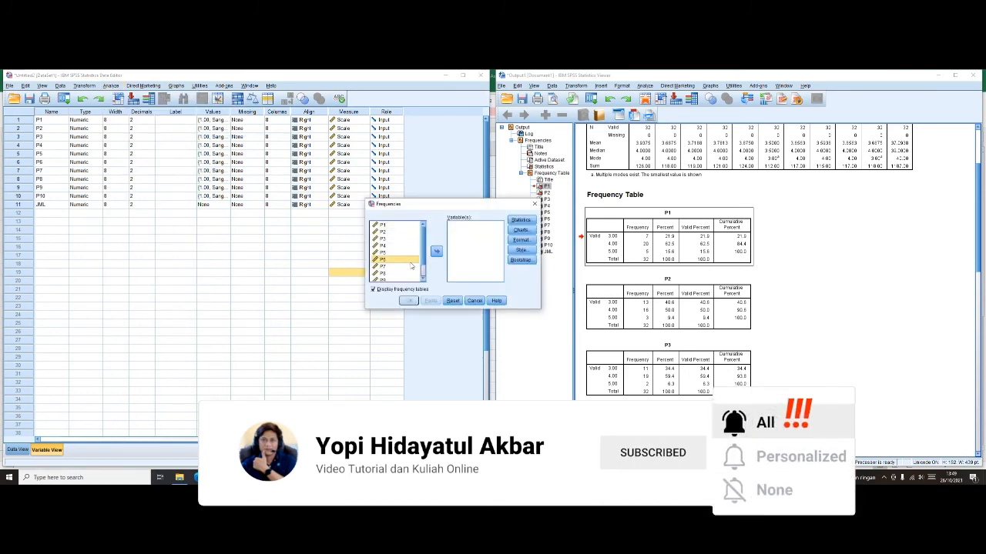
key("ctrl+a")
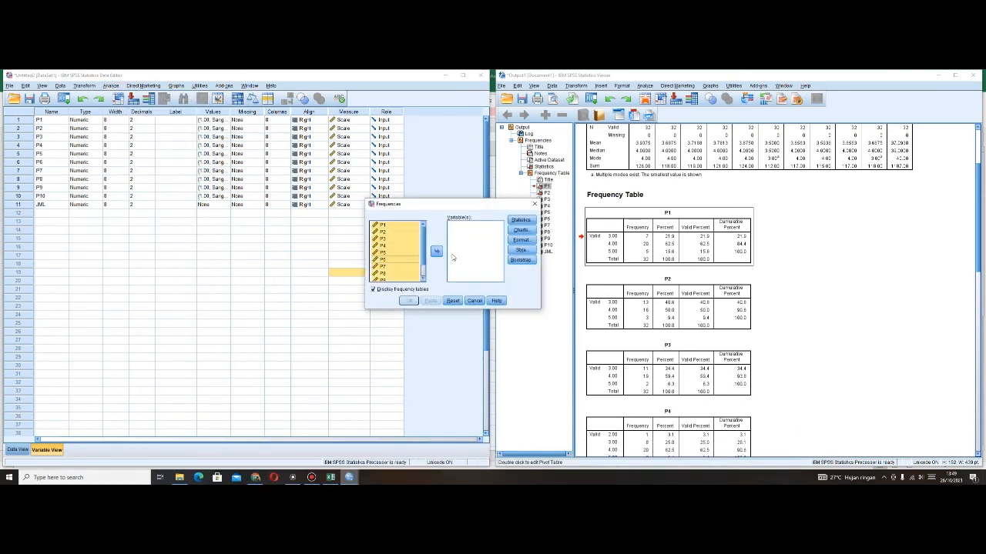
left_click(441, 253)
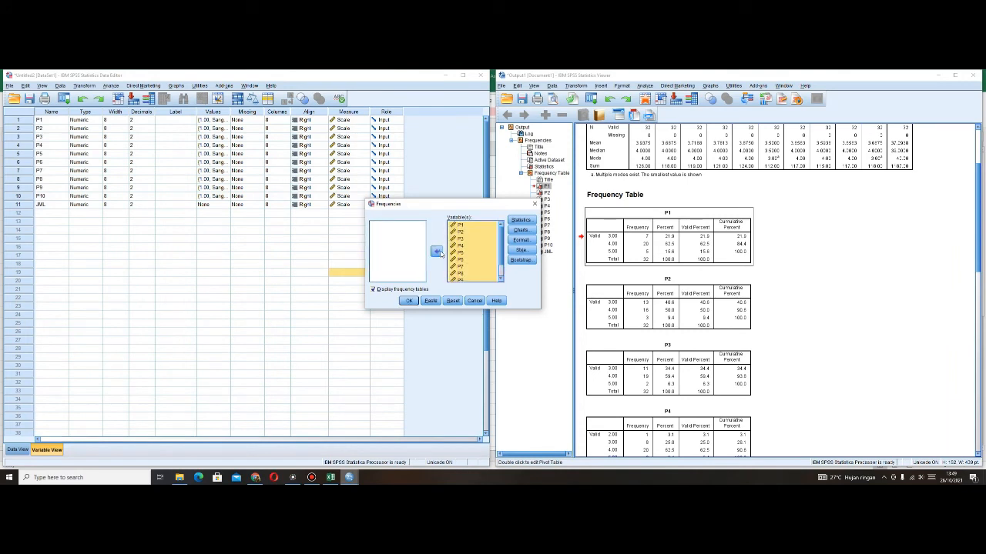
- Request histograms with a normal curve, and accept the format options Ascending values and Compare variables
left_click(520, 230)
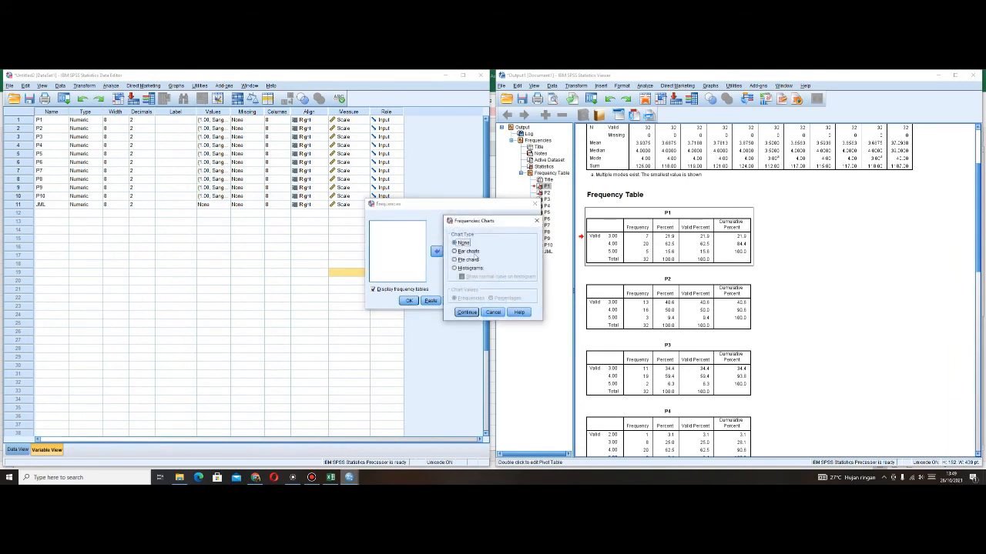
left_click(469, 268)
left_click(464, 276)
left_click(467, 312)
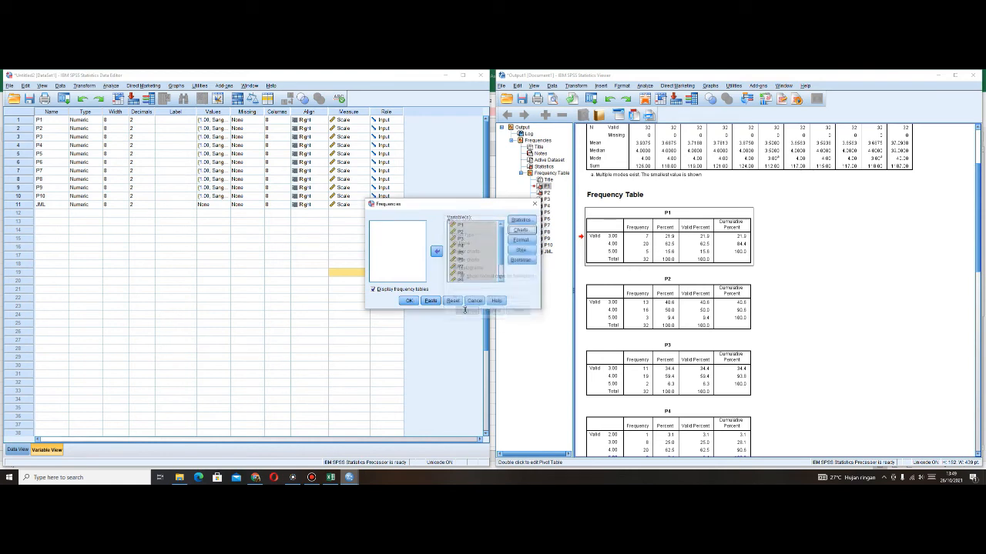
left_click(520, 241)
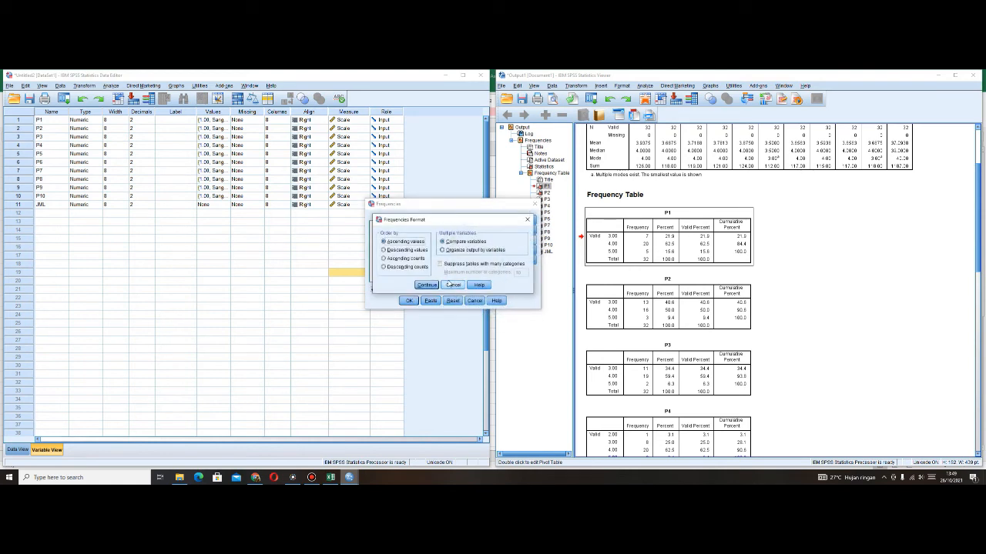
left_click(422, 286)
- Include standard deviation, variance, range, minimum, maximum, mean, median, mode and sum in the statistics, and run the Frequencies analysis
left_click(521, 221)
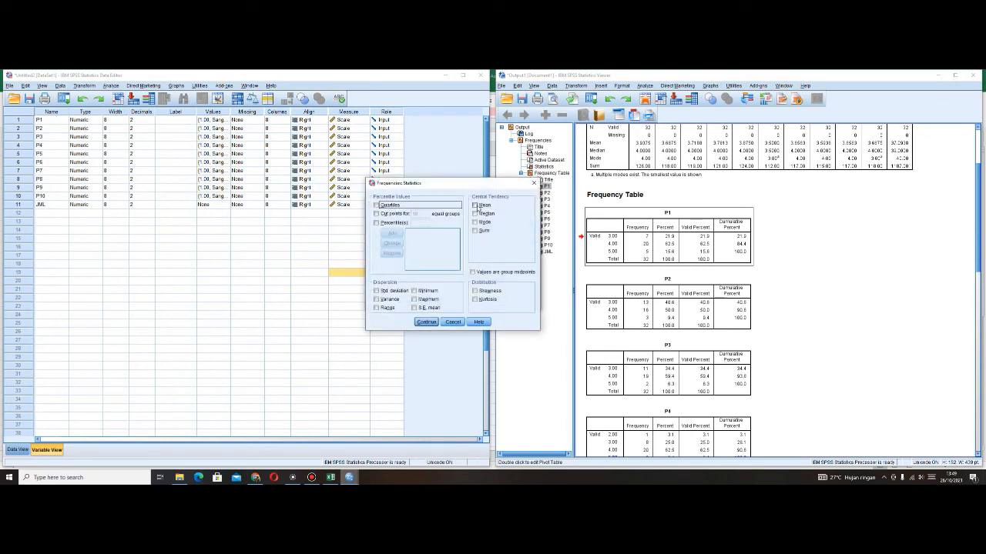
left_click(392, 292)
left_click(390, 299)
left_click(387, 308)
left_click(415, 291)
left_click(428, 299)
left_click(485, 205)
left_click(485, 214)
left_click(483, 222)
left_click(477, 231)
left_click(427, 322)
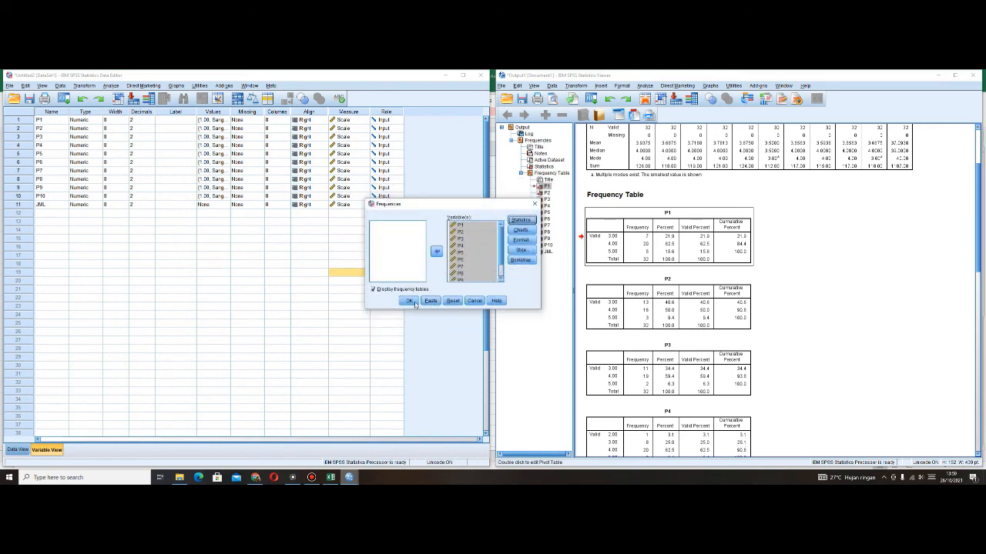
left_click(410, 302)
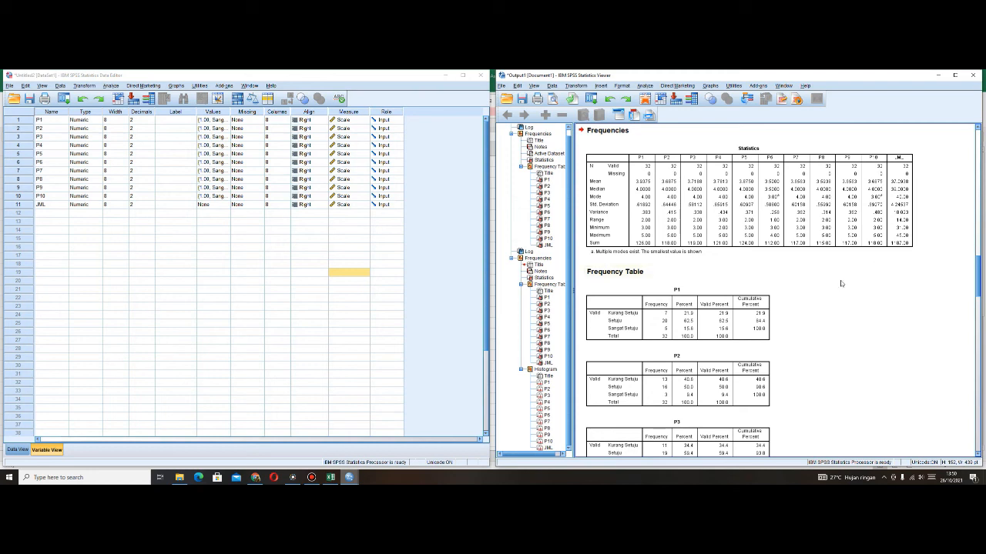
- Examine the new statistics and frequency tables in the output, especially P1's labelled categories, frequencies and percentages
scroll(841, 284, "down", 3)
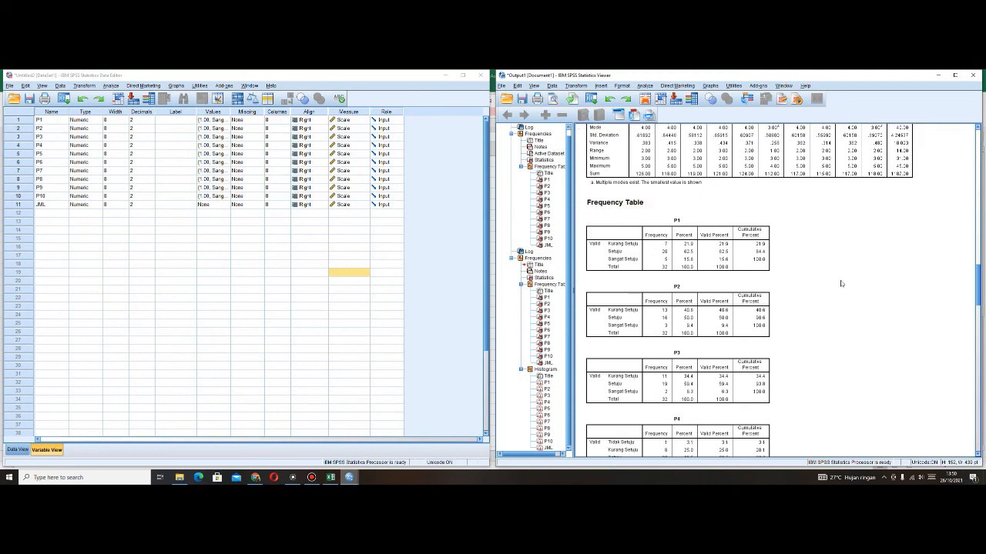
left_click(653, 237)
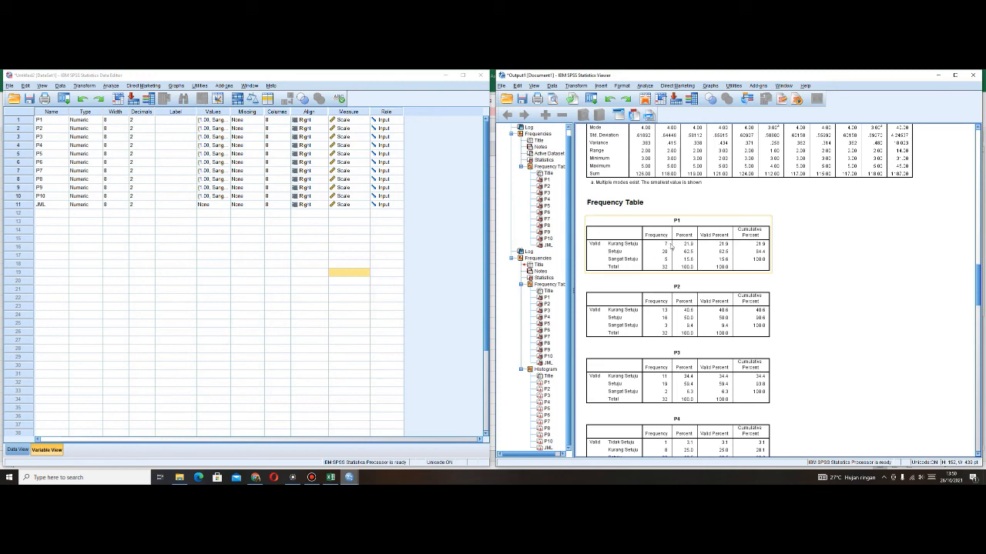
left_click(680, 226)
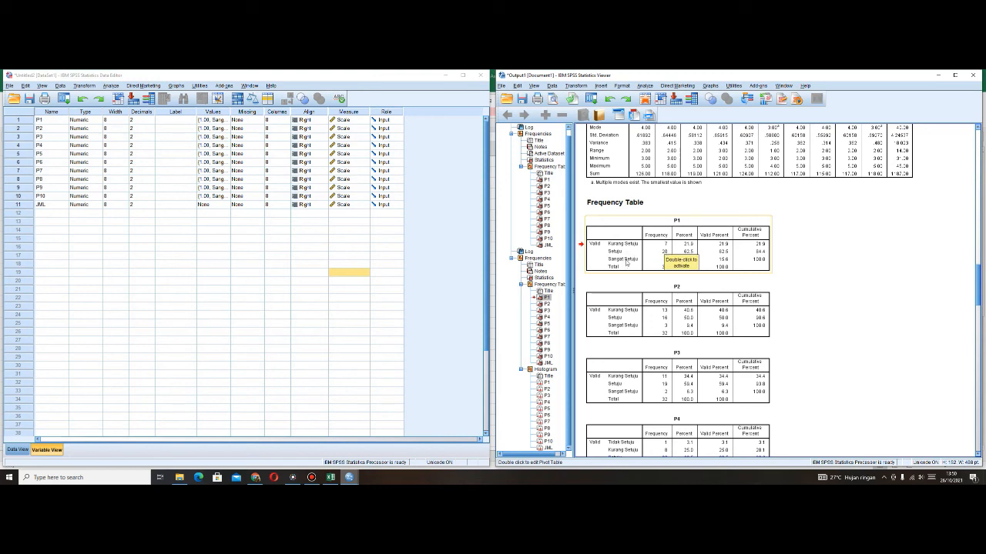
left_click(862, 233)
left_click(706, 254)
left_click(686, 212)
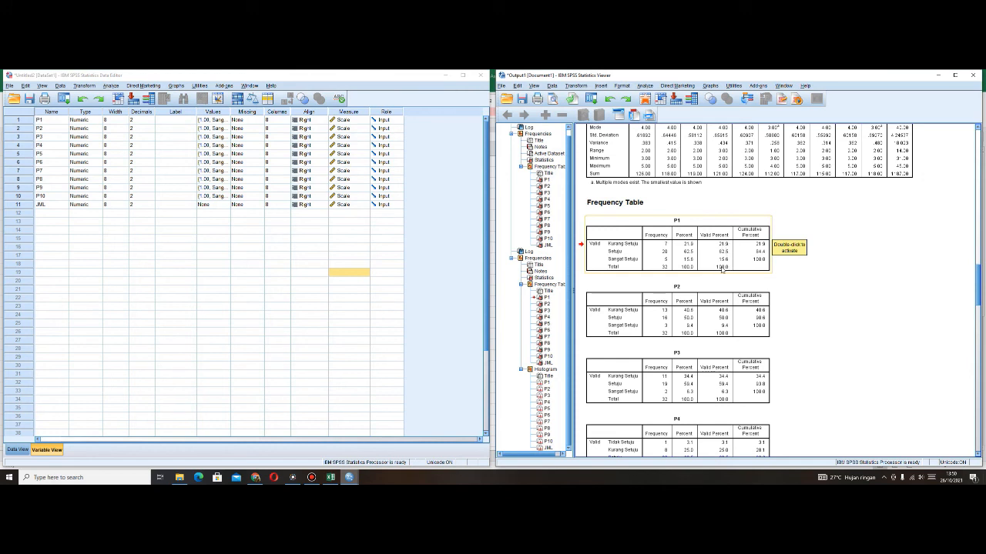
scroll(804, 285, "down", 8)
scroll(804, 285, "down", 5)
scroll(804, 285, "down", 5)
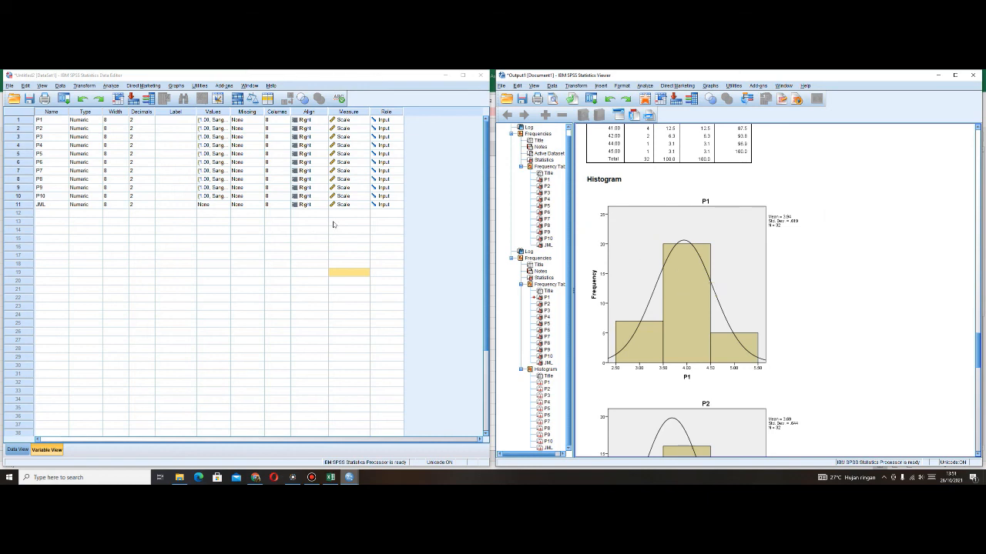
- Review the histograms and normal curves for P1 to P10 and JML, comparing them with the frequency tables above
scroll(713, 270, "down", 4)
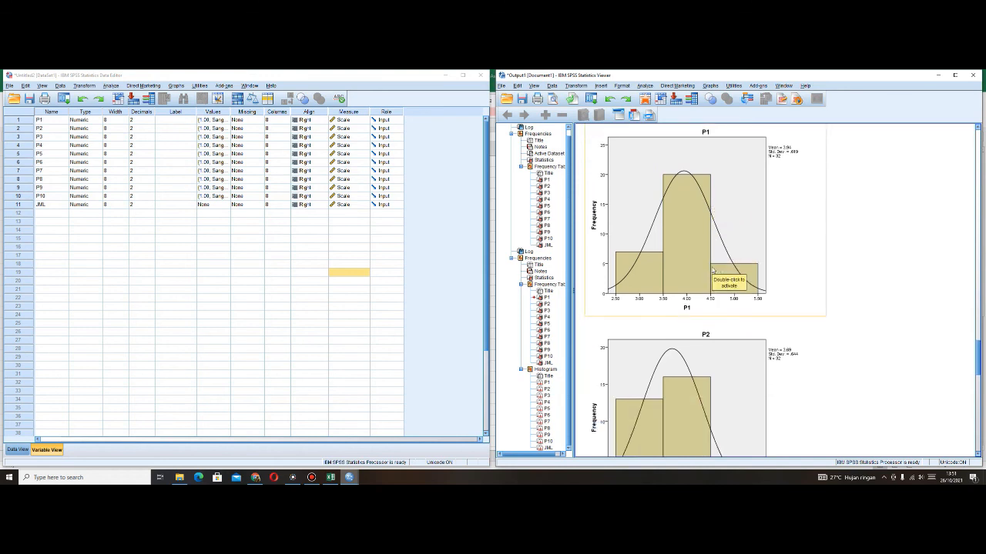
scroll(713, 270, "down", 2)
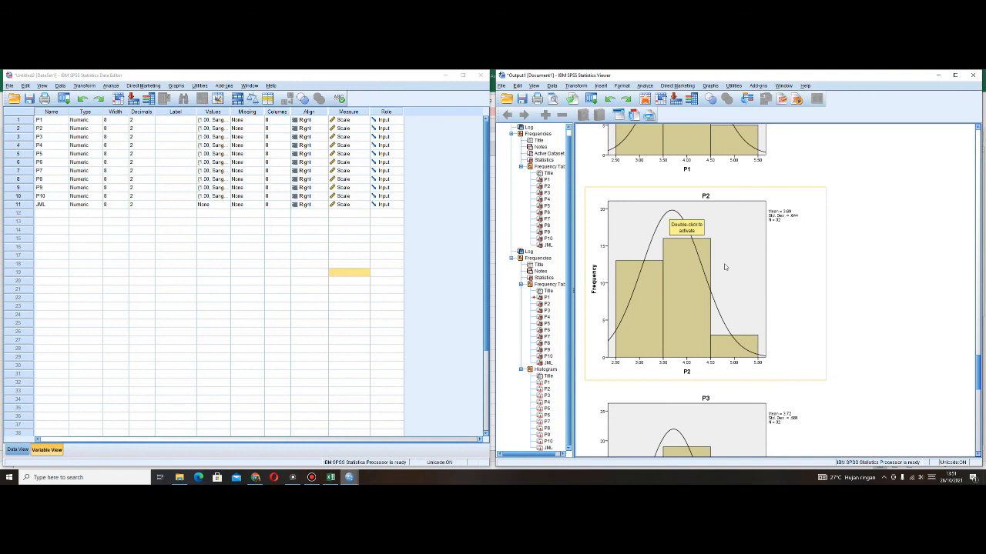
scroll(724, 266, "down", 7)
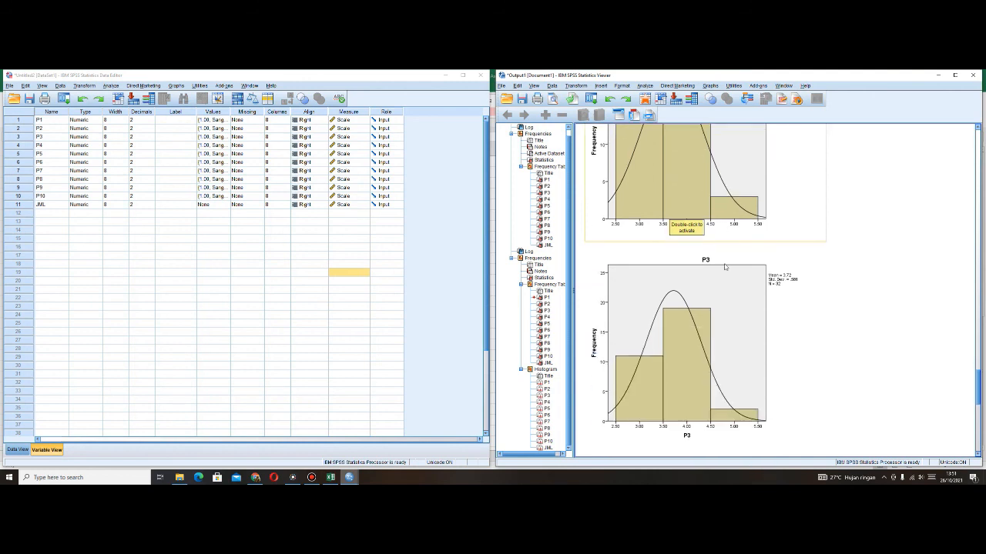
scroll(724, 267, "down", 15)
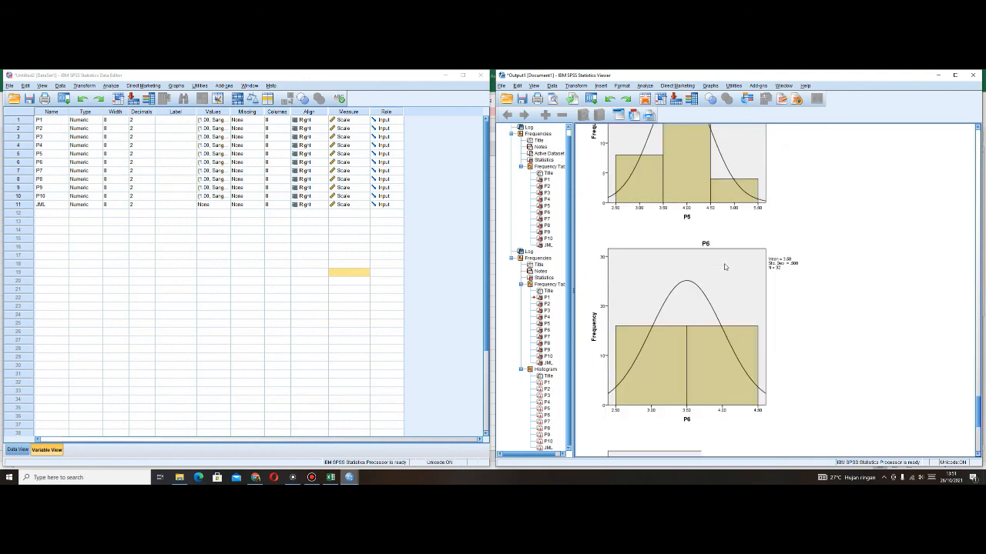
scroll(724, 267, "down", 20)
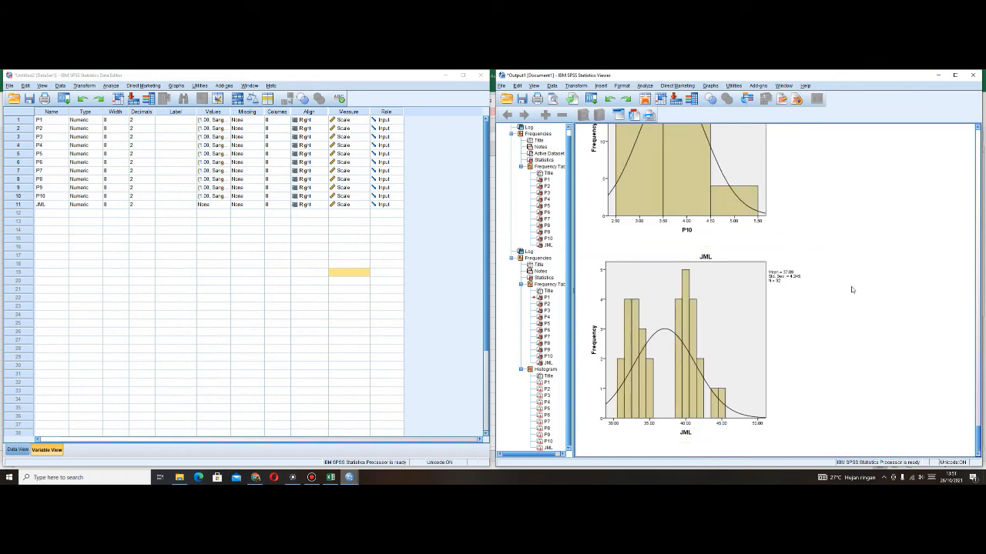
scroll(852, 289, "up", 20)
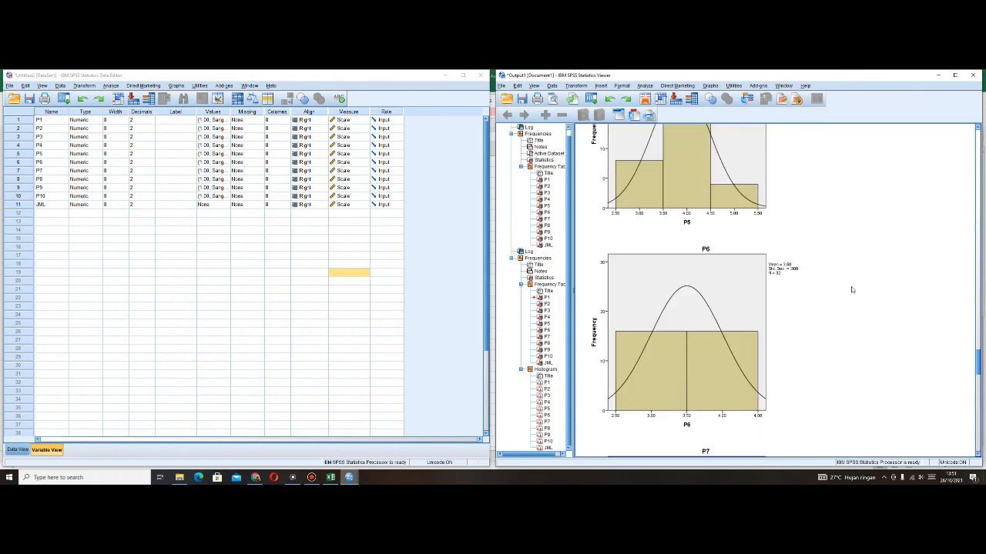
scroll(851, 290, "up", 20)
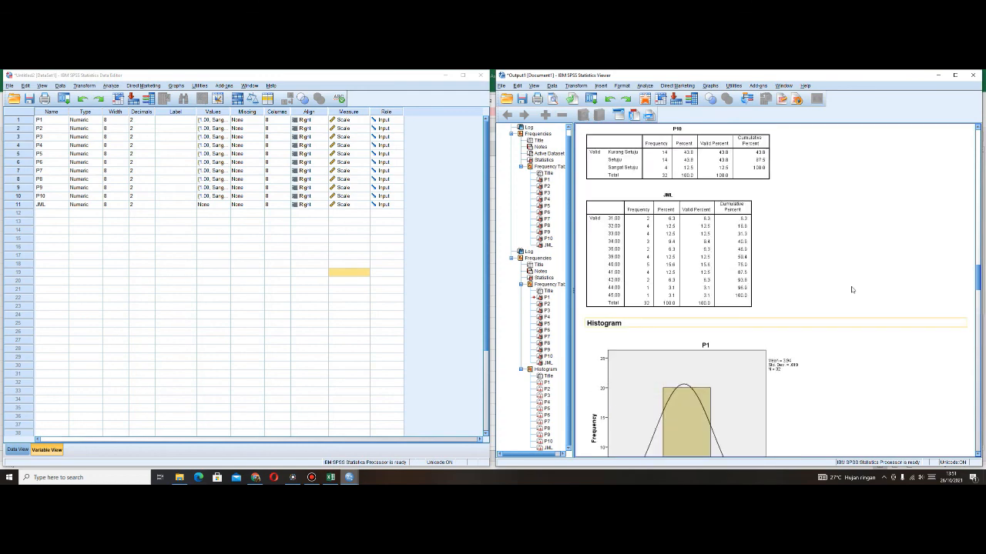
scroll(852, 290, "up", 10)
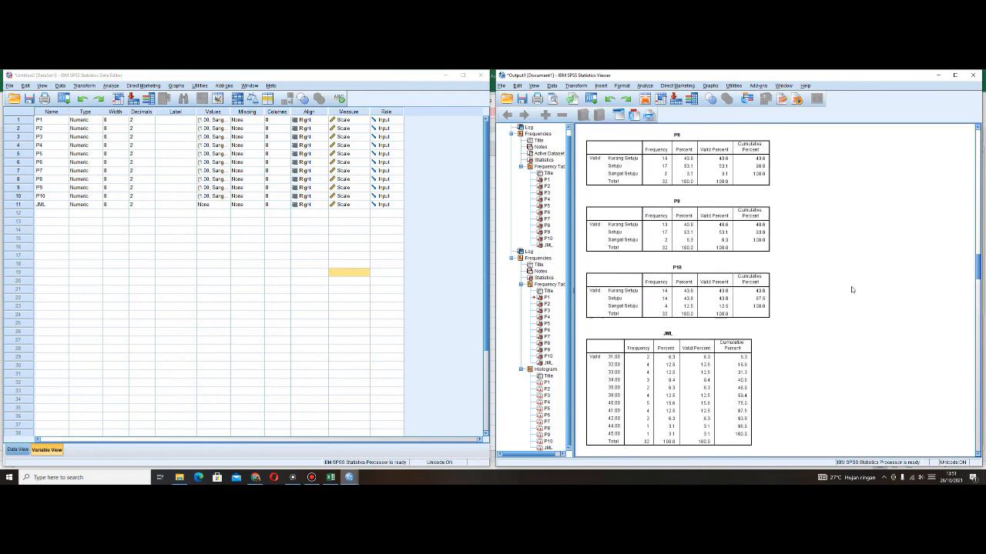
scroll(851, 289, "down", 10)
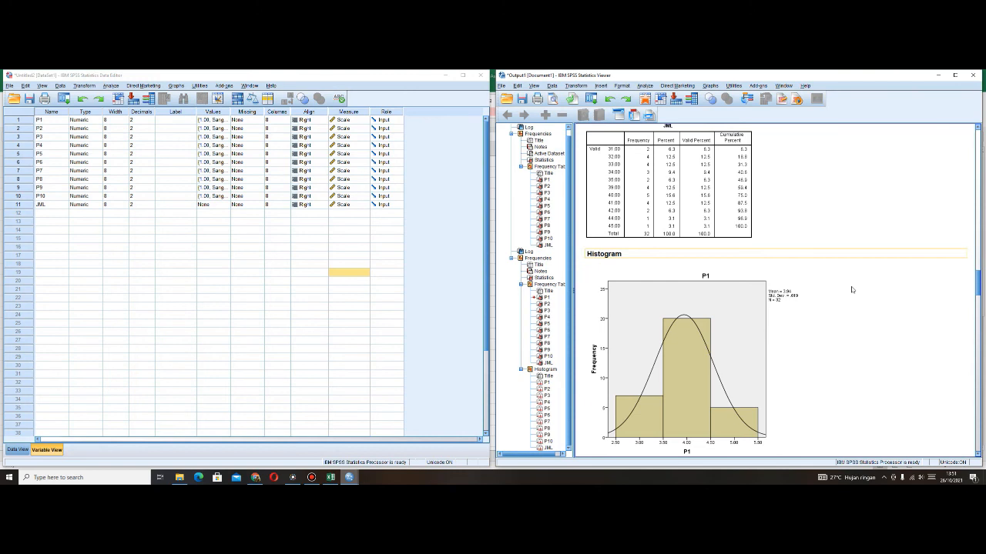
scroll(852, 290, "up", 1)
left_click(808, 248)
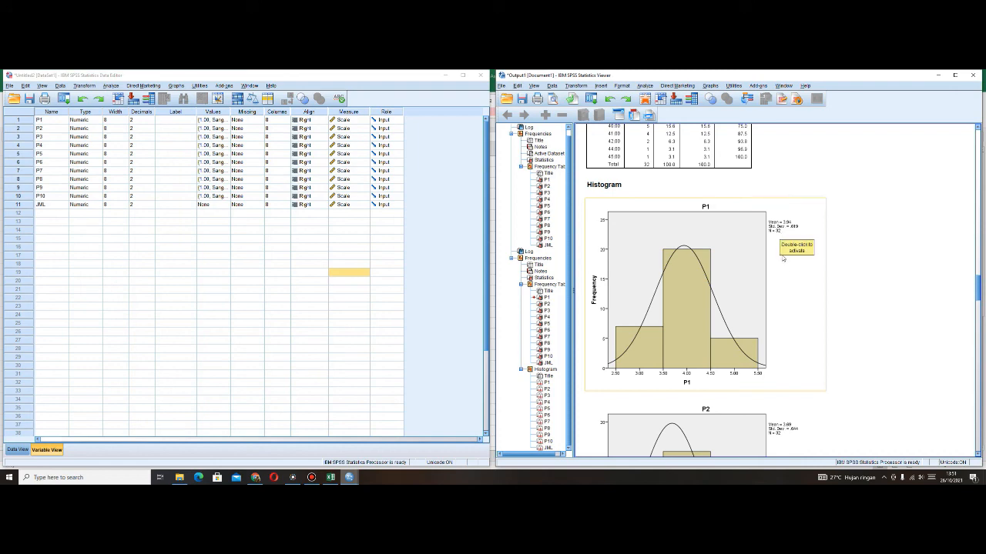
scroll(811, 274, "down", 1)
scroll(812, 270, "down", 5)
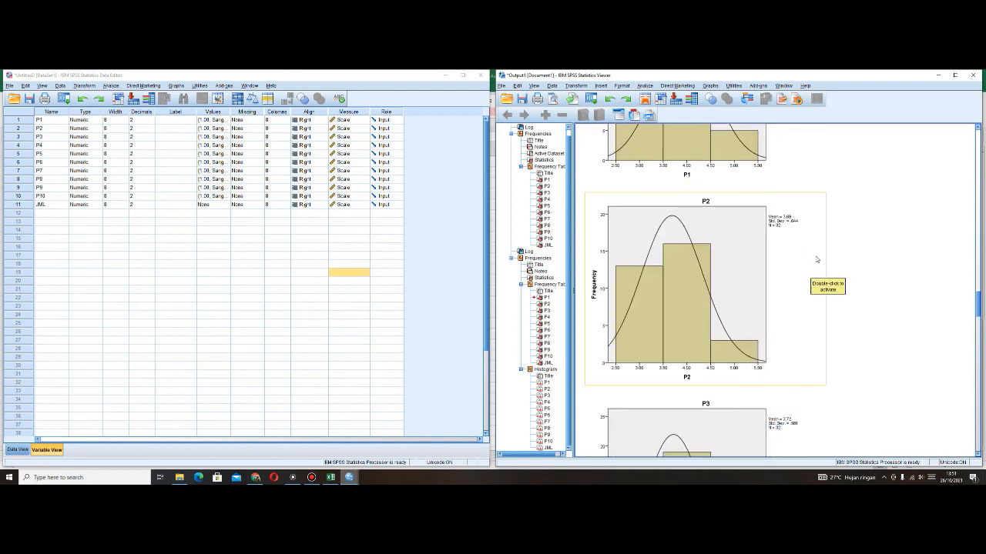
scroll(815, 259, "down", 12)
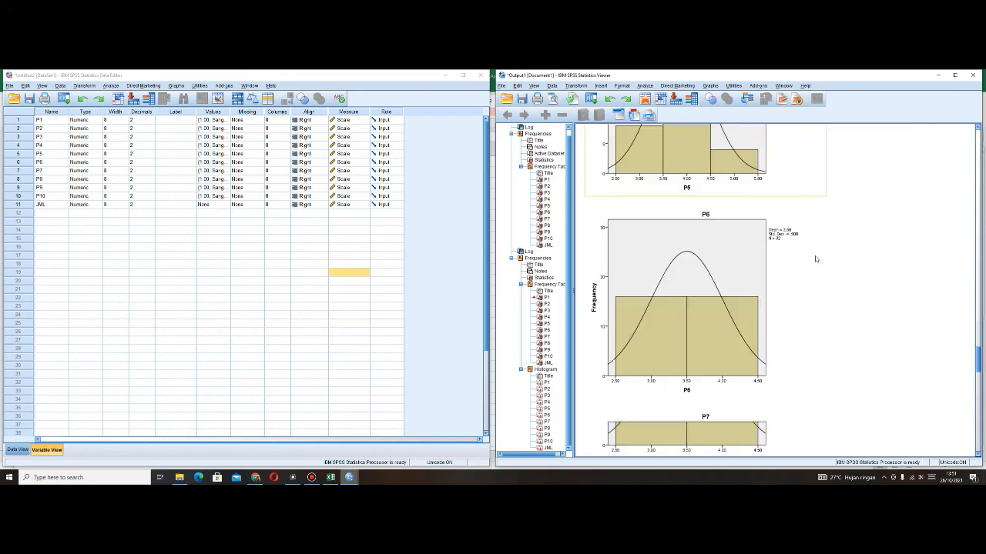
scroll(815, 258, "down", 6)
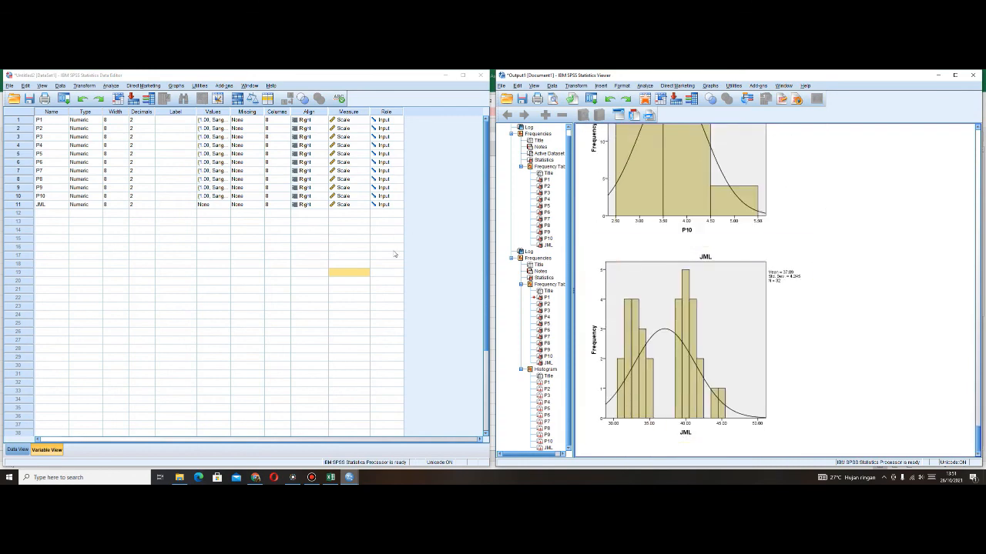
- Return to the Data Editor and display the questionnaire scores in Data View
left_click(348, 247)
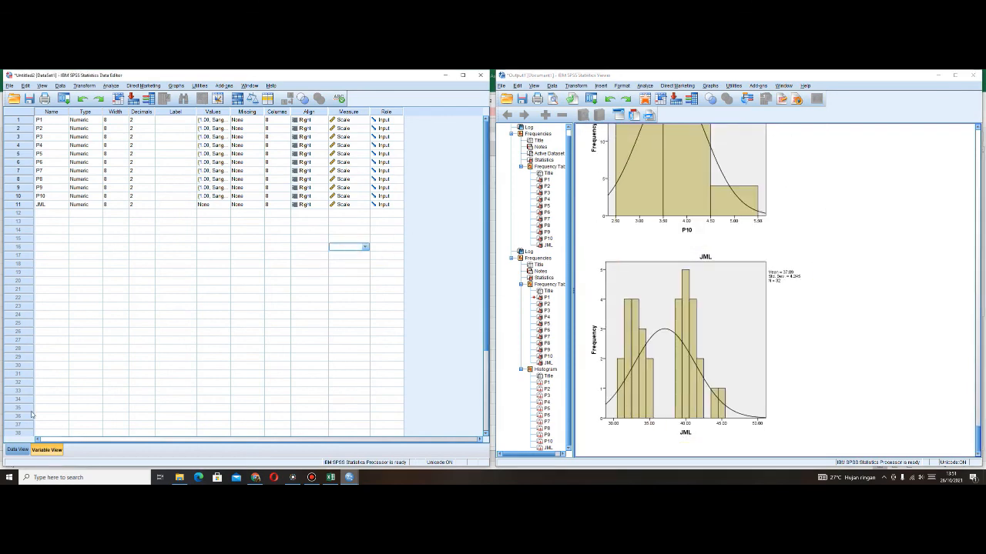
left_click(17, 449)
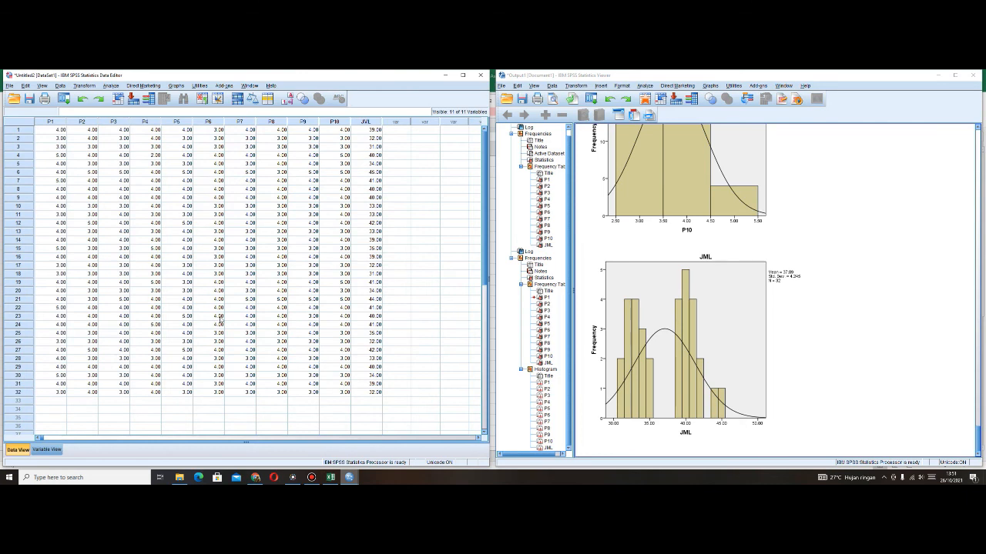